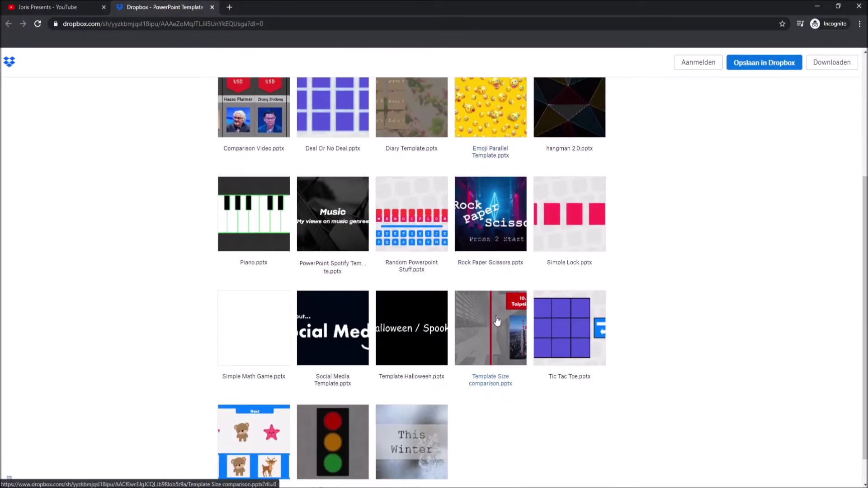
Step: Download Template Size comparison.pptx from the Dropbox shared folder and open it in PowerPoint
left_click(498, 320)
left_click(774, 61)
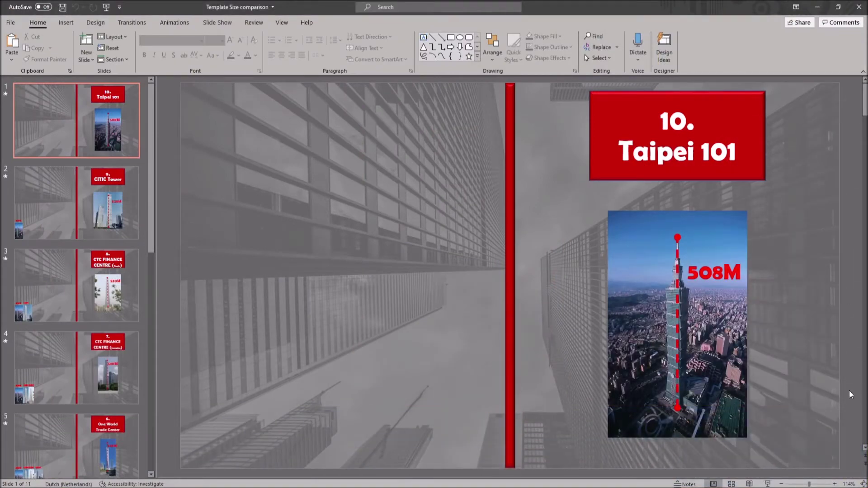
Step: Zoom out to inspect slide 1's Taipei 101 title, photo, dashed line and 508M label, then view slide 2
left_click(802, 484)
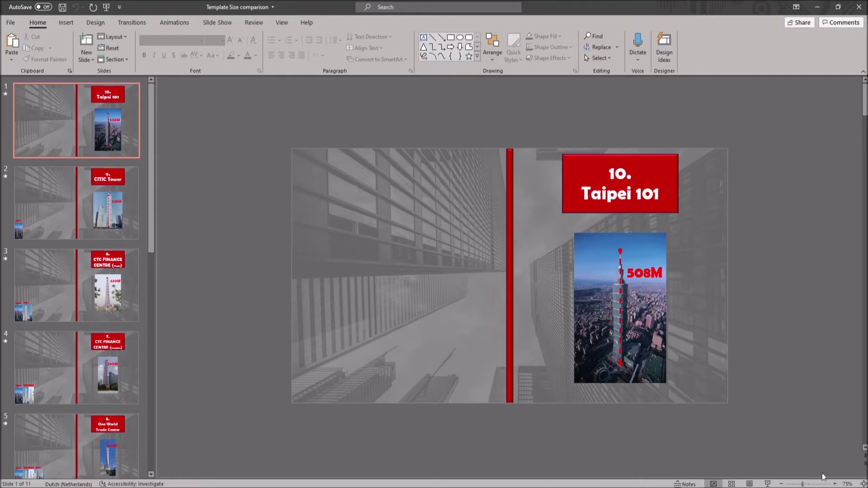
left_click(662, 169)
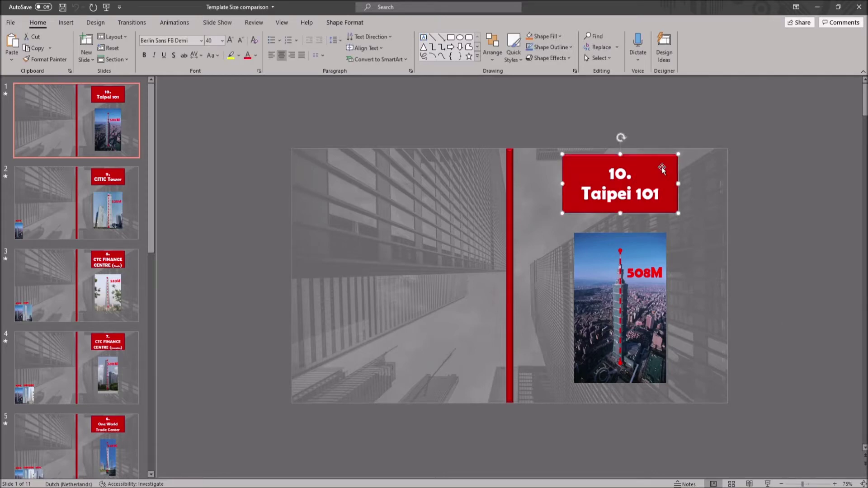
left_click(654, 247)
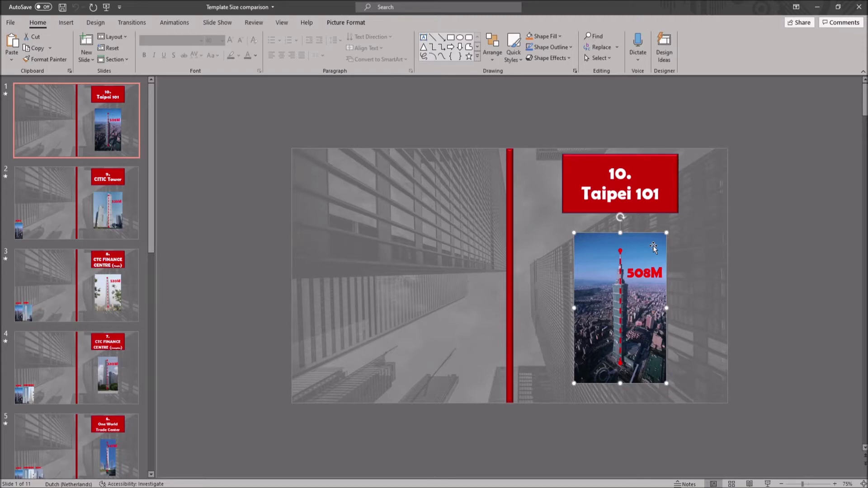
left_click(621, 293)
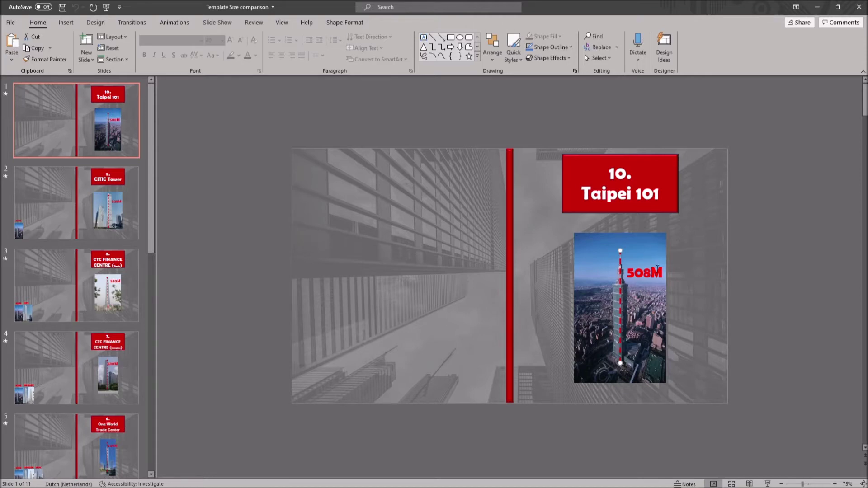
left_click(656, 269)
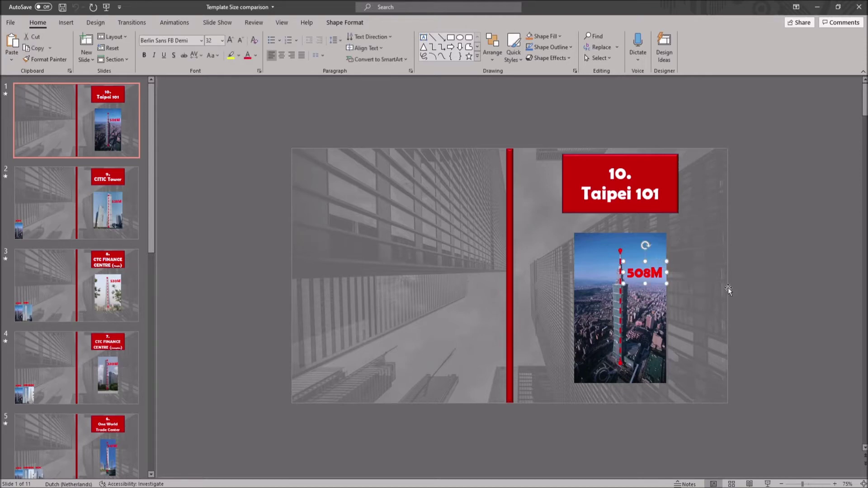
left_click(114, 192)
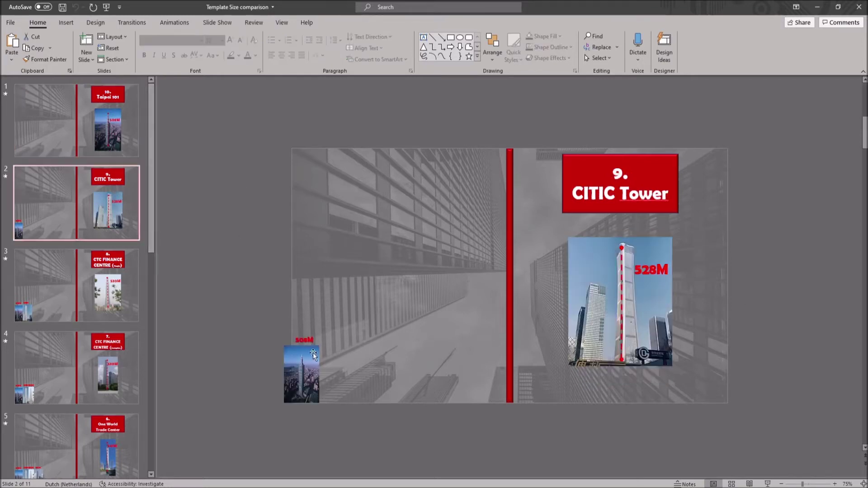
Step: Preview slide 2's Morph transition from Taipei 101 into CITIC Tower, then return to slide 1
left_click(309, 338)
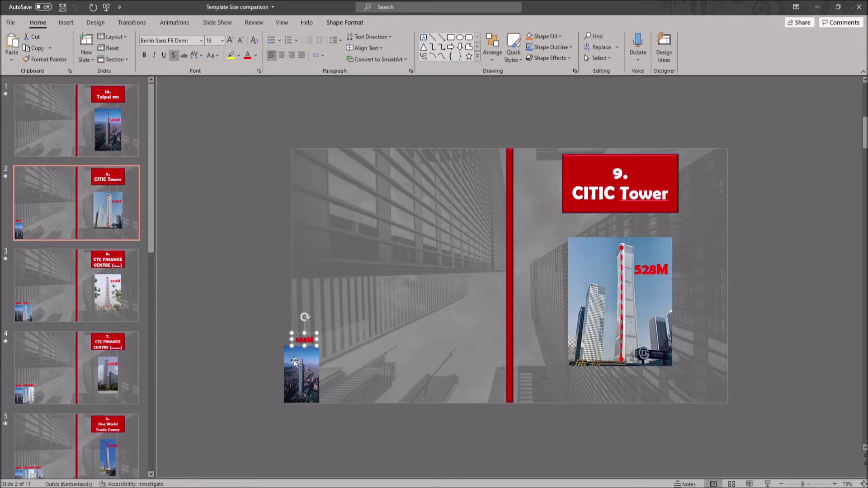
left_click(77, 120)
left_click(590, 308)
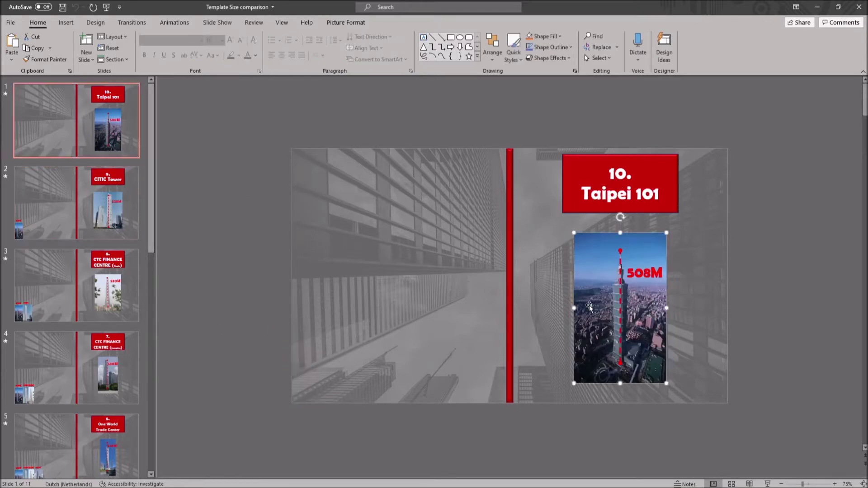
left_click(77, 203)
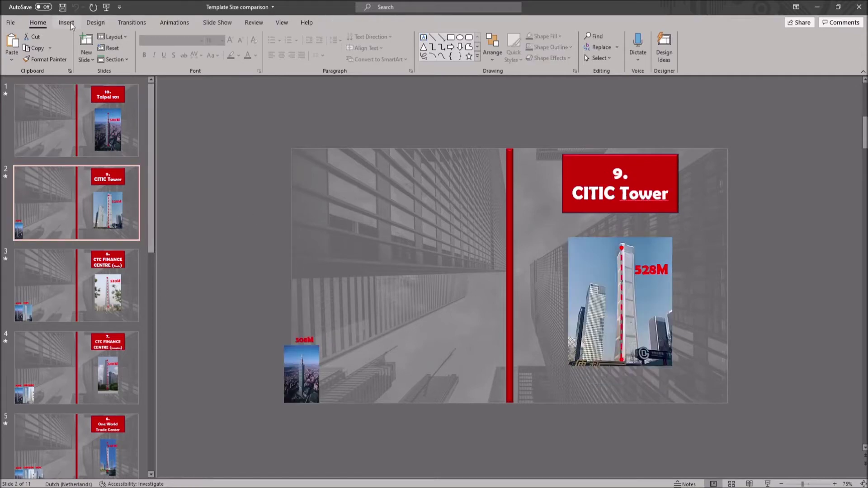
left_click(131, 22)
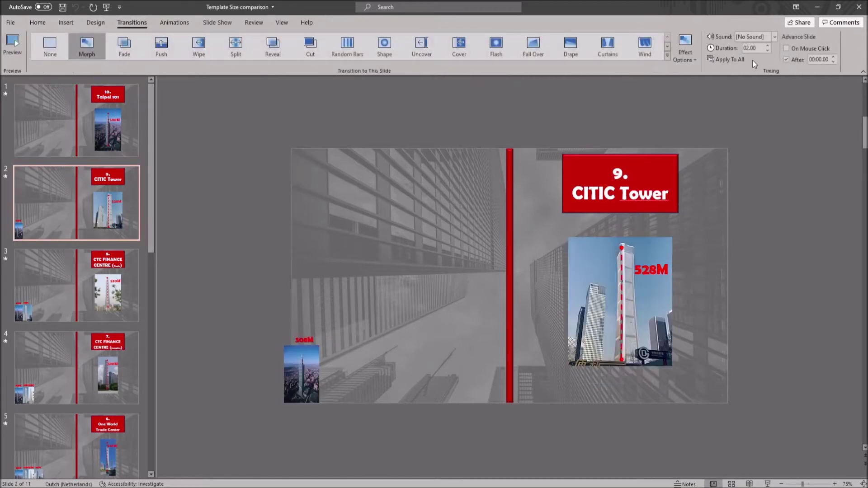
left_click(12, 44)
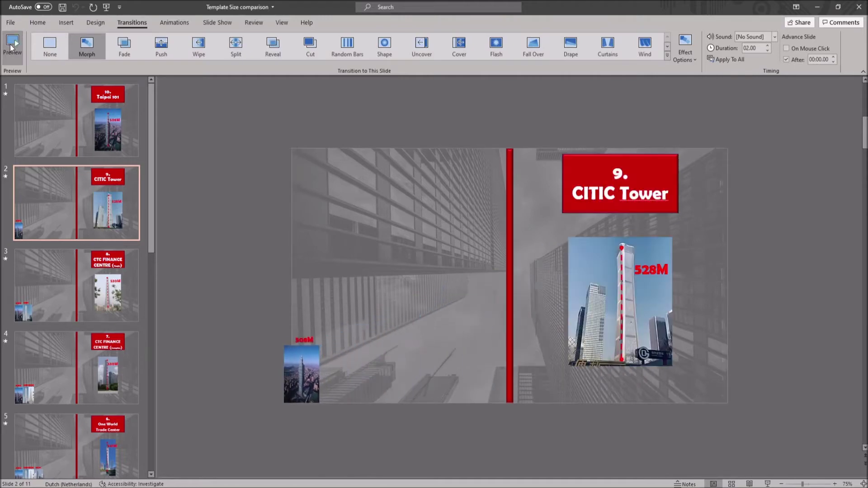
left_click(77, 116)
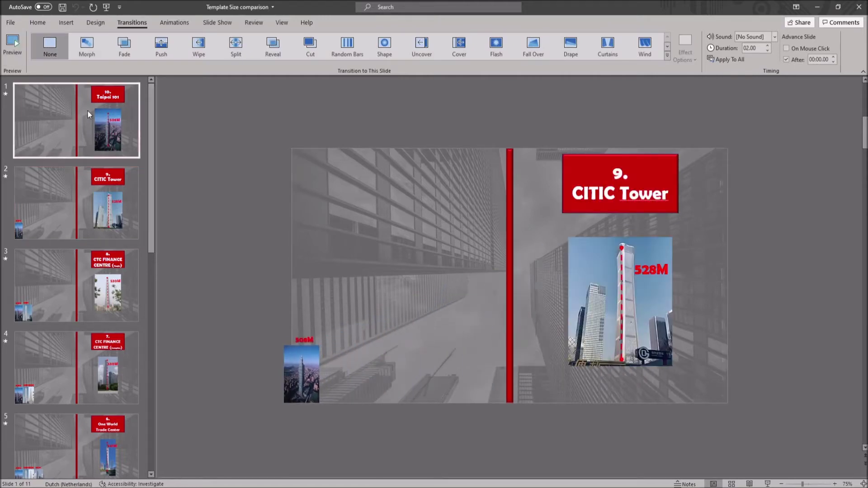
Step: Replace 'Taipei 101' in slide 1's title with 'Good boy'
left_click(44, 26)
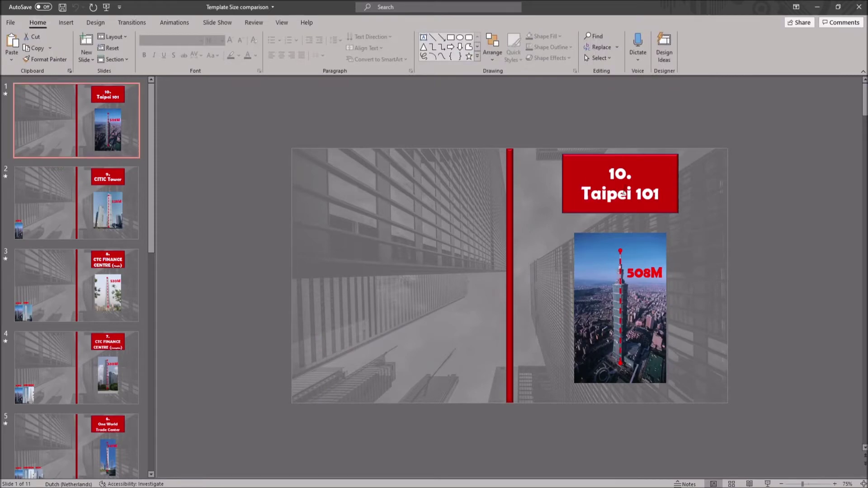
left_click(626, 193)
double_click(638, 199)
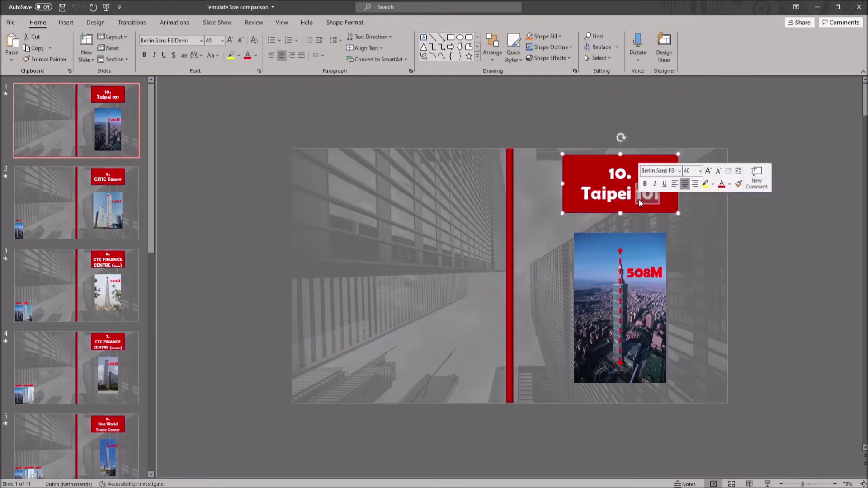
left_click(714, 221)
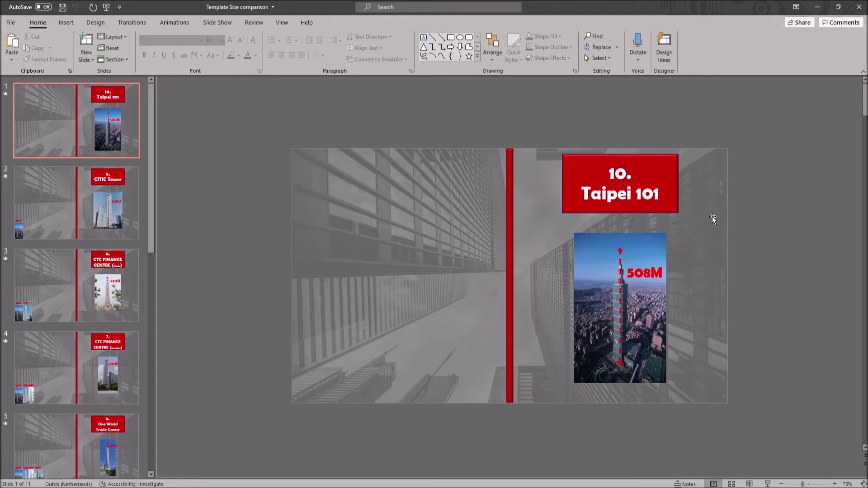
double_click(606, 194)
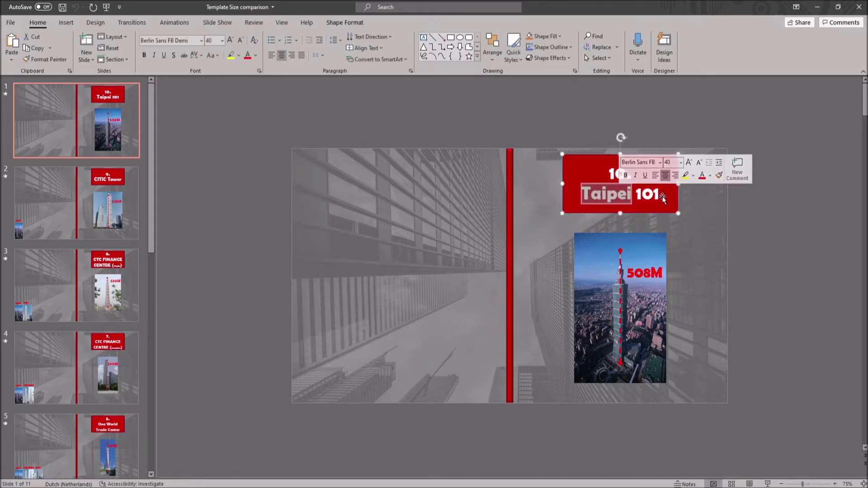
type("Good boy")
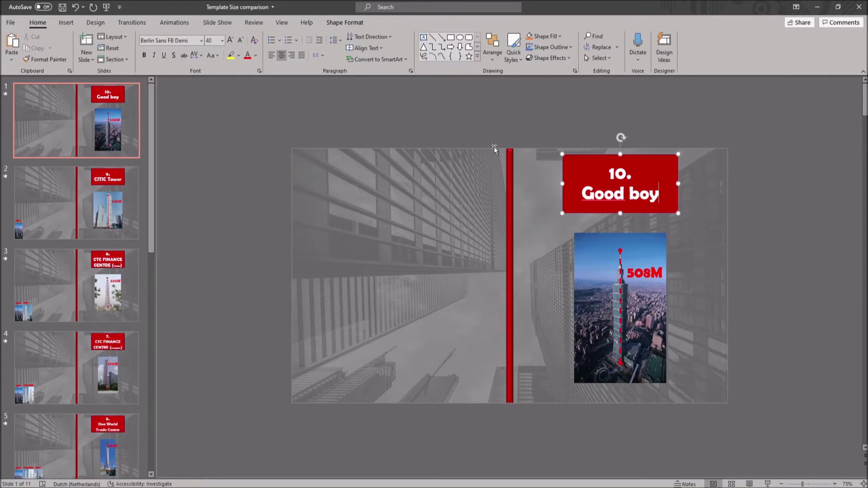
Step: Set the whole title in Bahnschrift SemiBold
key("ctrl+a")
left_click(202, 40)
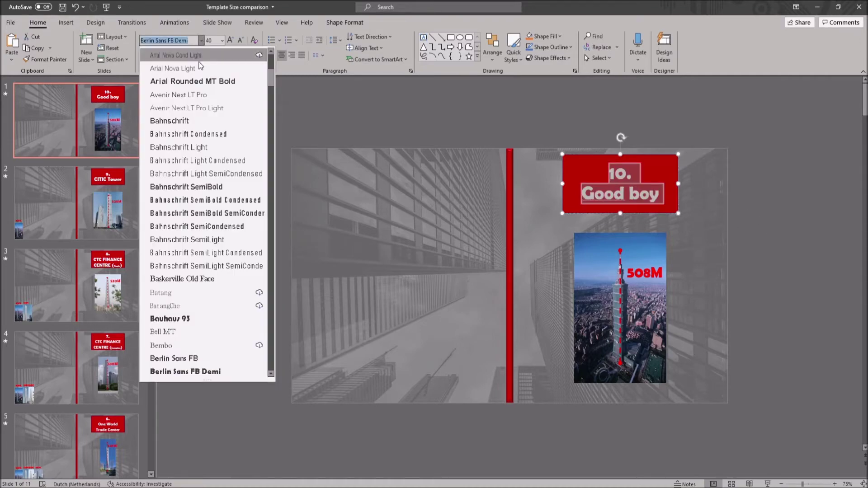
left_click(218, 186)
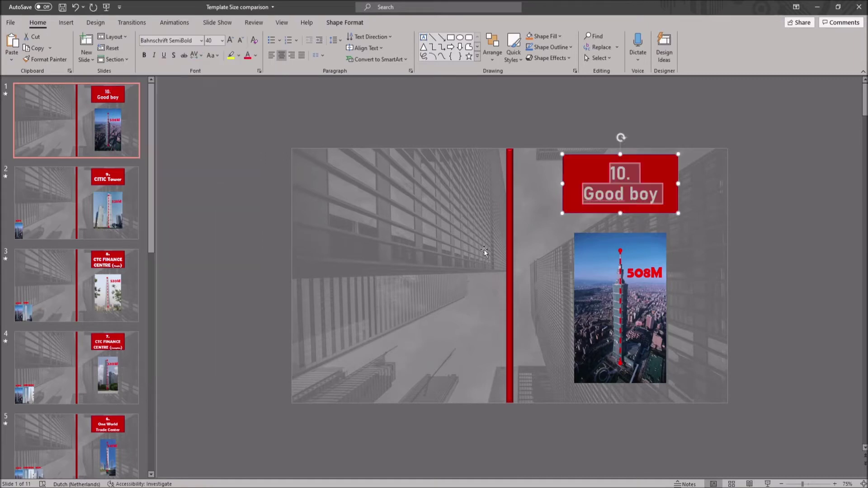
left_click(777, 260)
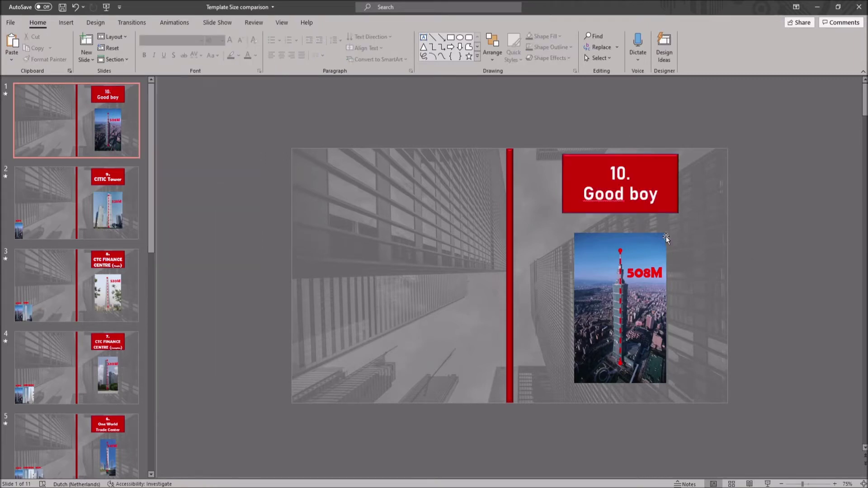
Step: Swap slide 1's Taipei 101 photo for the dog picture from the clipboard
right_click(656, 246)
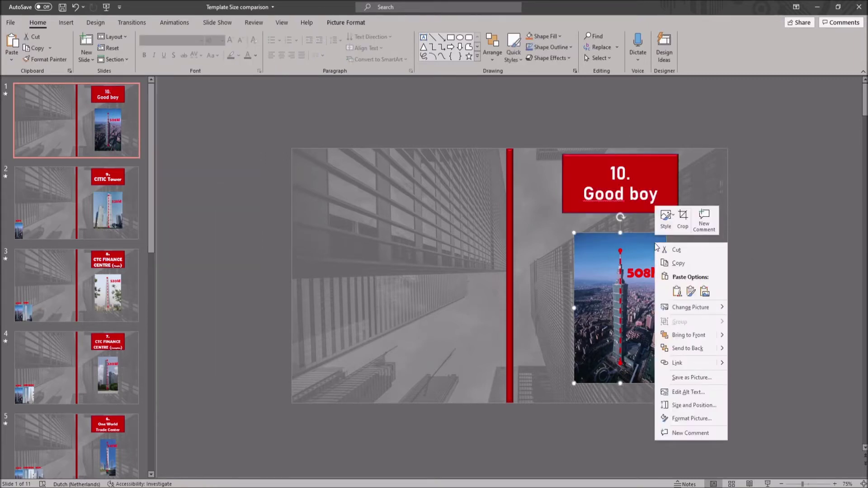
mouse_move(700, 312)
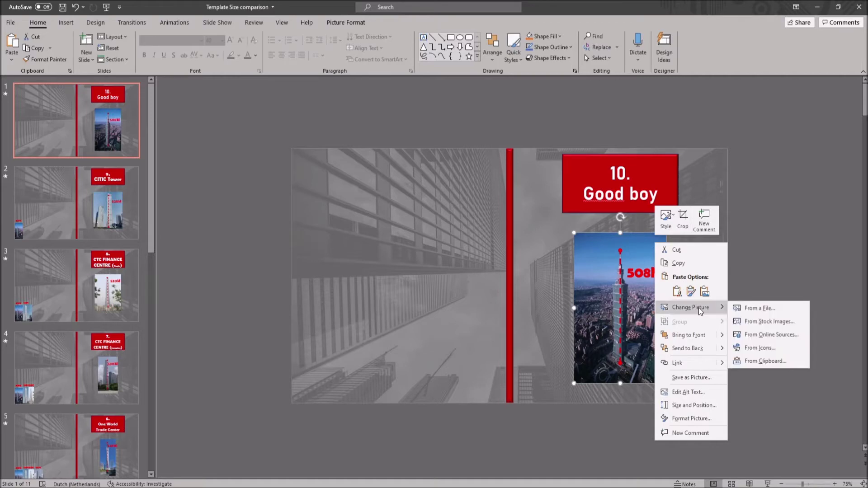
left_click(771, 361)
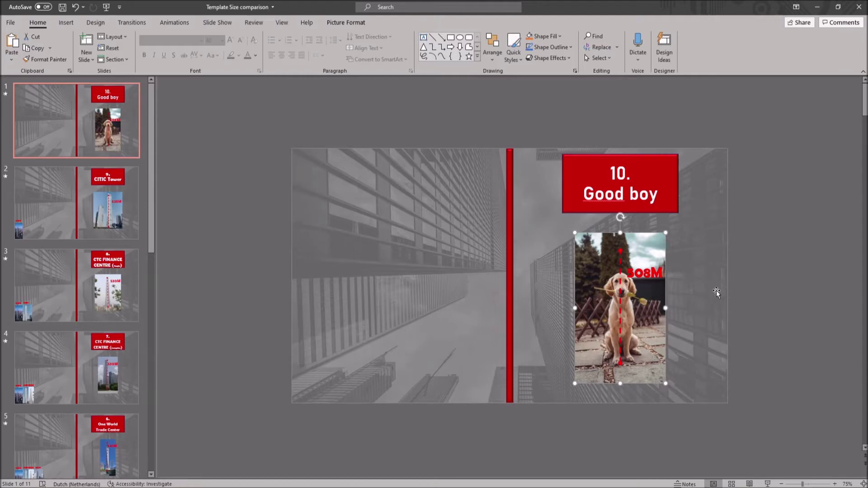
left_click(646, 273)
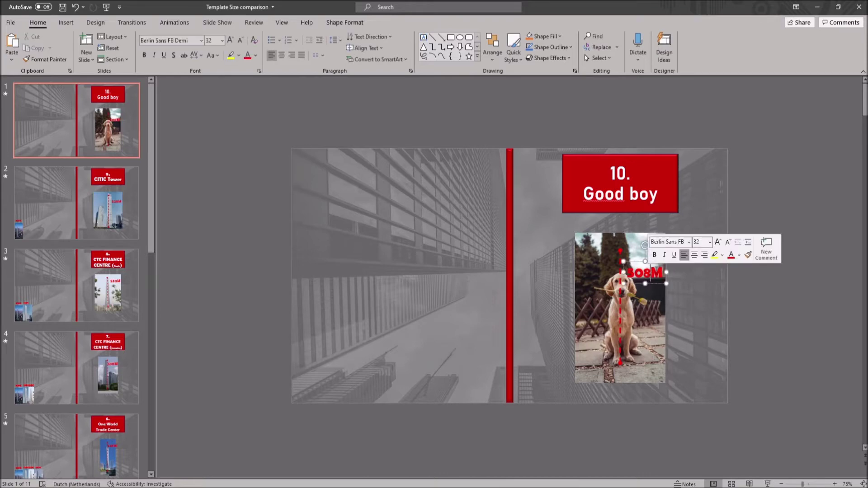
Step: Narrow the height label and change it from 508M to 60cM
left_click(631, 280)
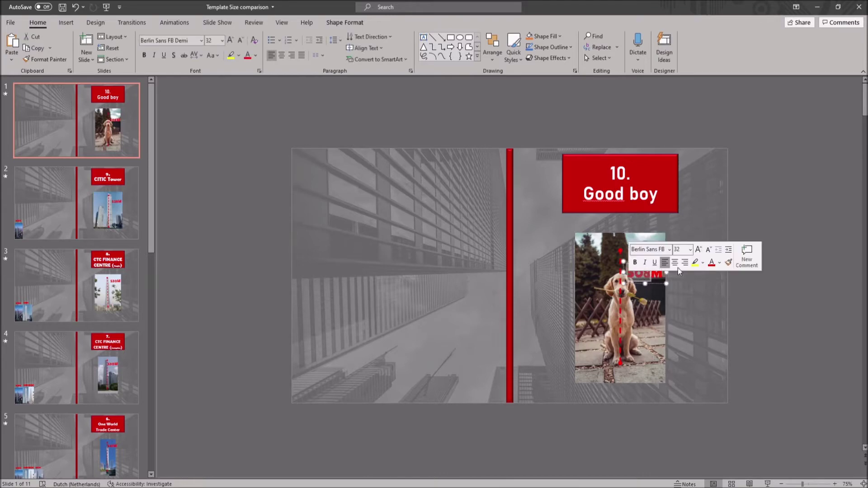
mouse_move(667, 283)
left_mouse_down()
mouse_move(648, 284)
mouse_move(661, 281)
left_mouse_up()
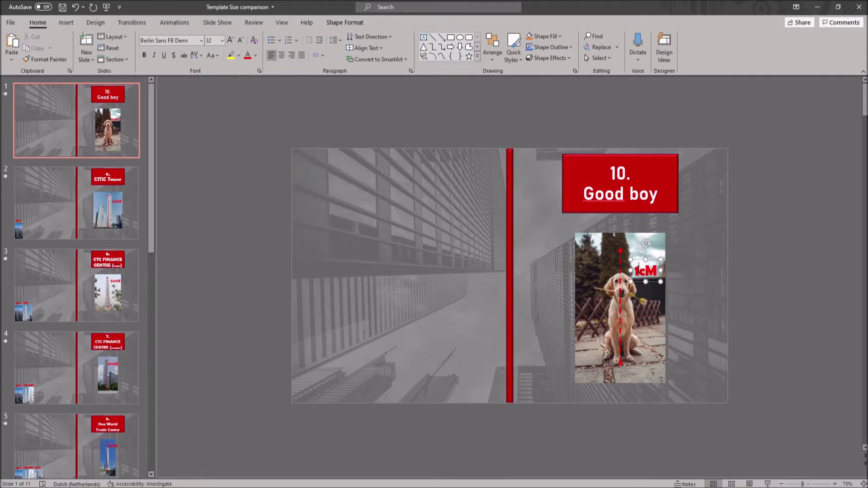
key("BackSpace")
type("60")
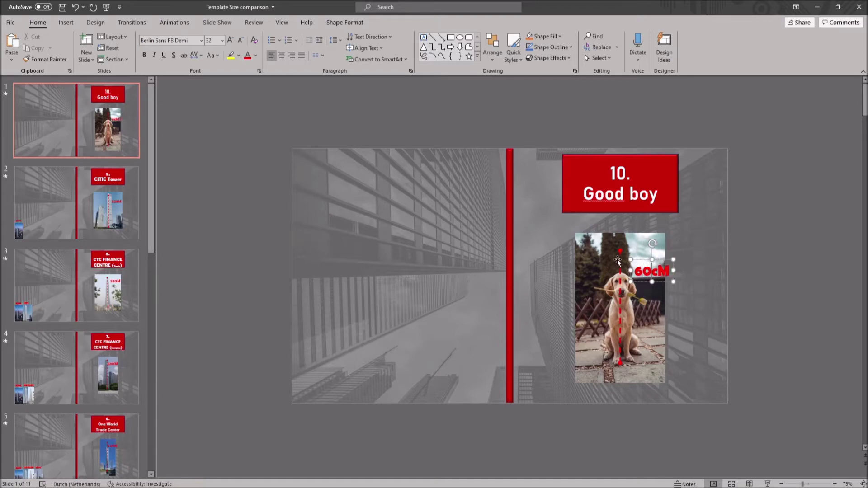
left_click(620, 250)
Step: Shorten the red dashed measuring line from its top end to fit the dog
left_click(620, 250)
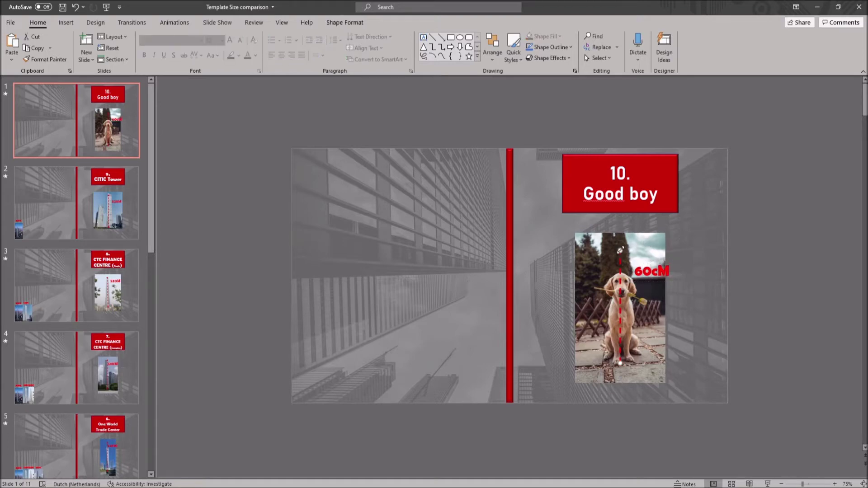
left_click_drag(620, 250, 620, 272)
left_click(775, 357)
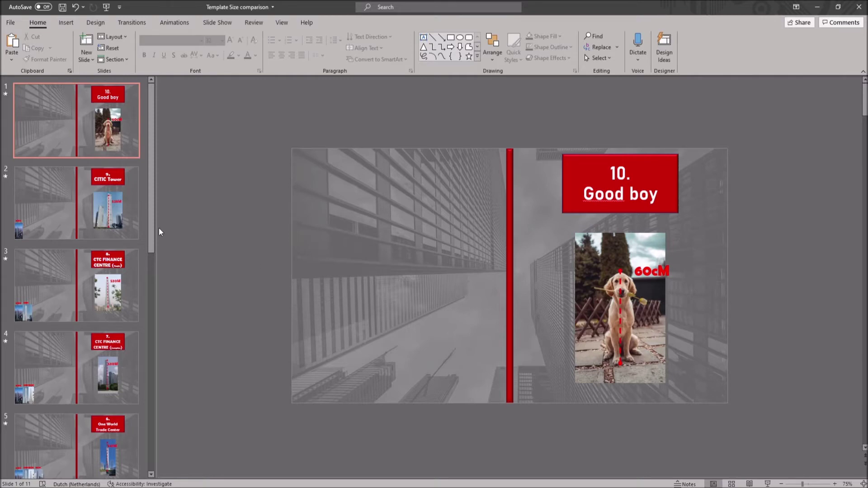
left_click(112, 222)
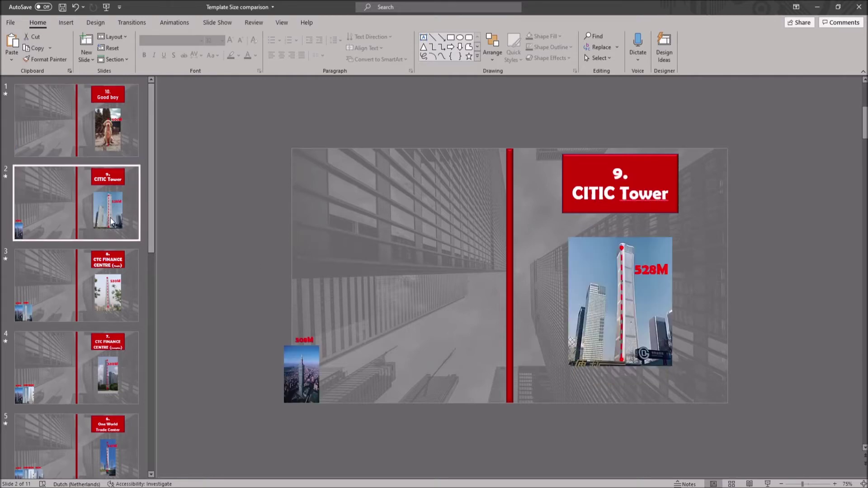
Step: Replace slide 2's small bottom-left 508M picture with the dog photo from the clipboard
right_click(300, 373)
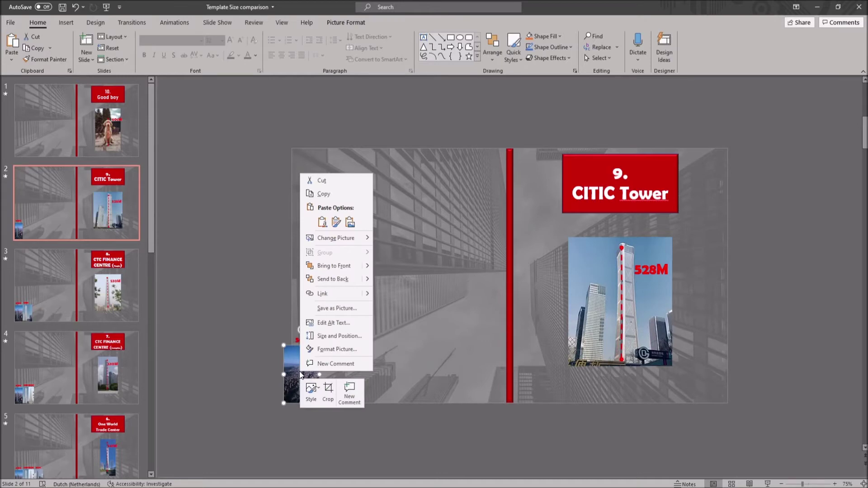
mouse_move(351, 241)
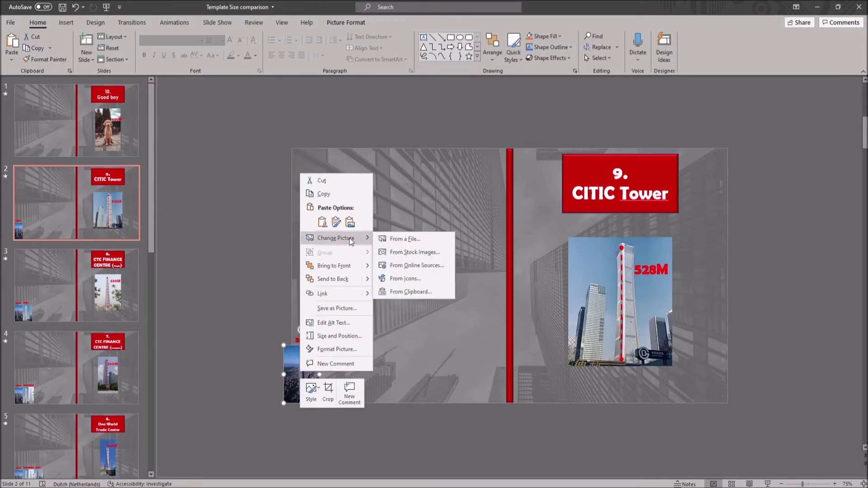
left_click(411, 293)
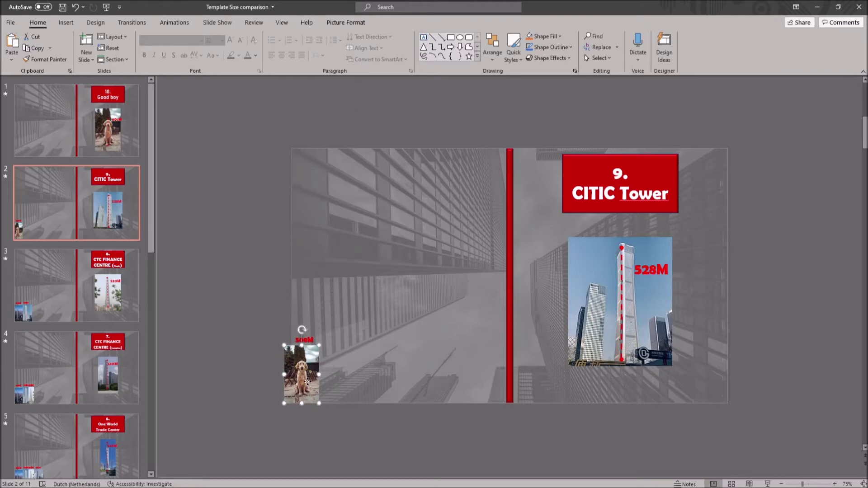
Step: Crop the right side off the small dog picture to make it narrower
left_click(348, 23)
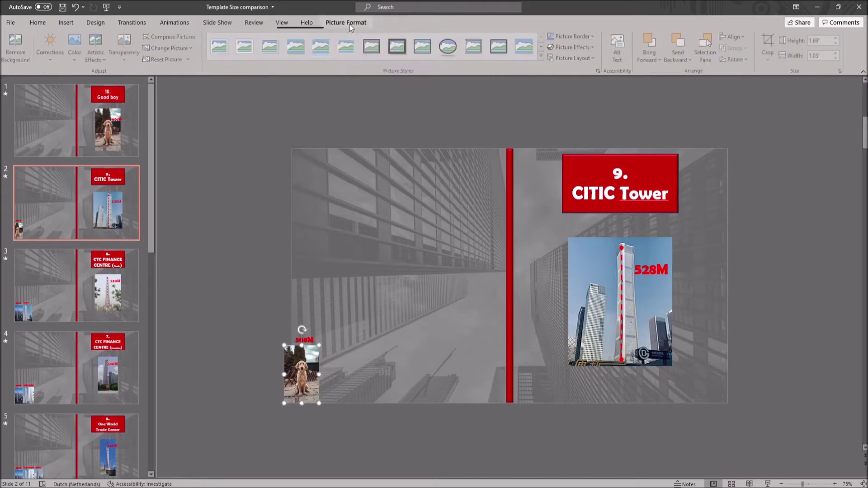
left_click(770, 43)
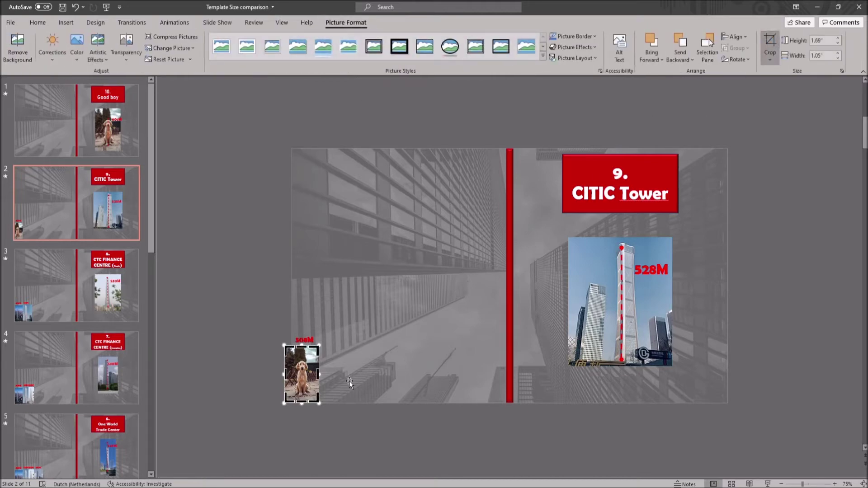
left_click_drag(312, 379, 291, 375)
left_click(290, 376)
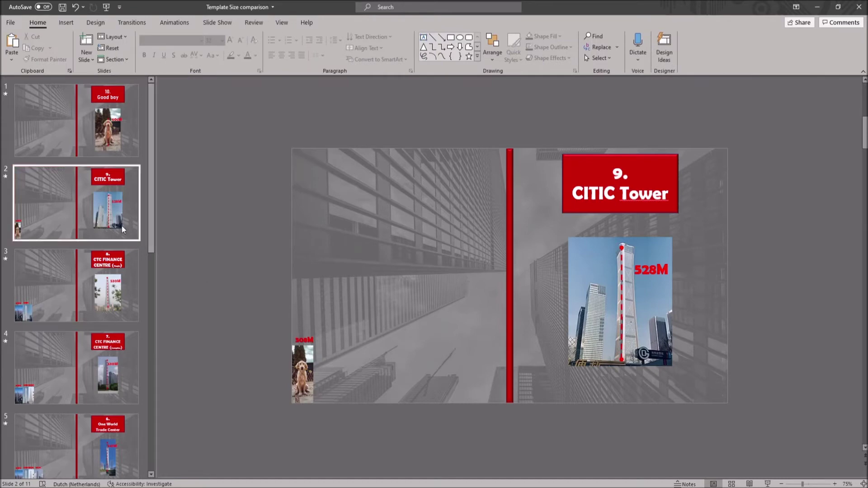
Step: Retype the dog's height label from 508M to 60cM
left_click(307, 339)
double_click(303, 339)
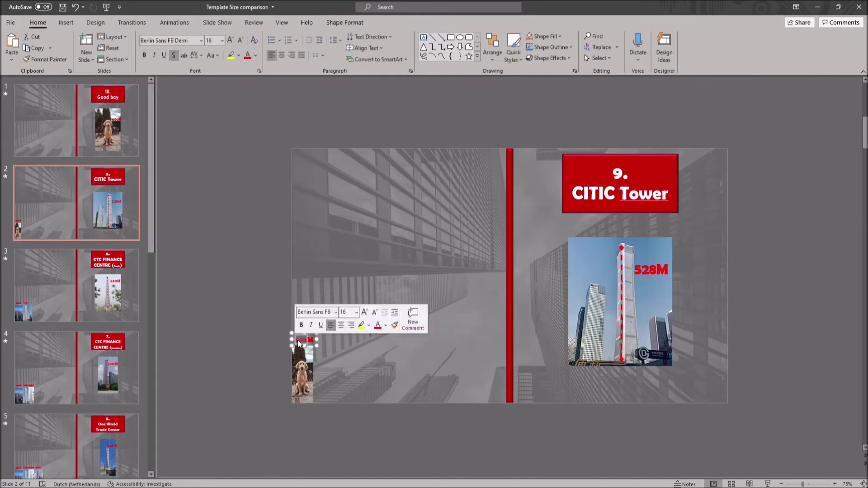
type("60M")
key("Left")
type("c")
left_click(355, 450)
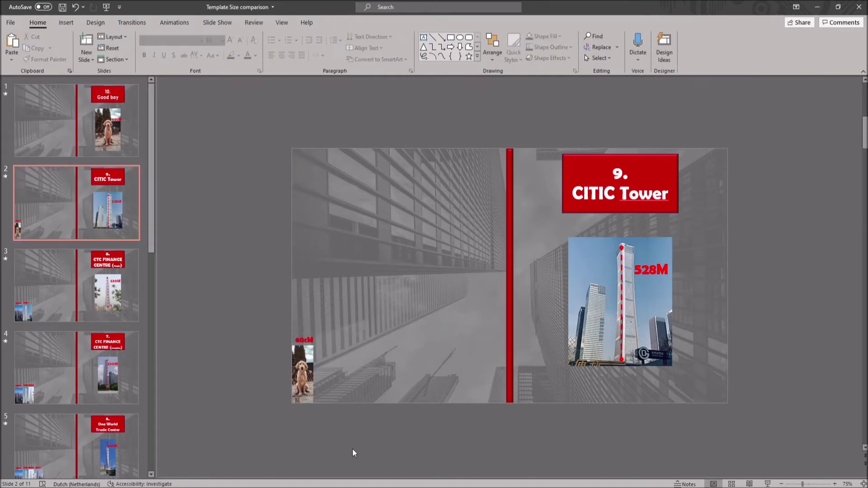
Step: Centre the text of the 60cM label
left_click(306, 338)
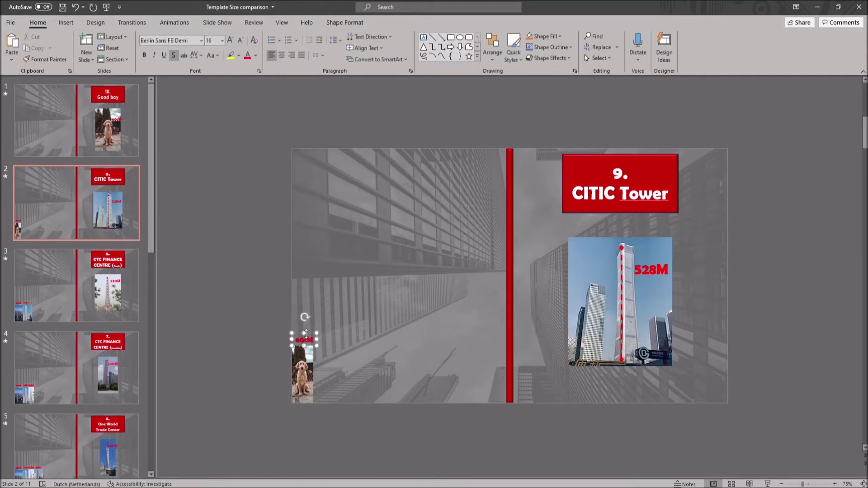
left_click(281, 54)
left_click(354, 426)
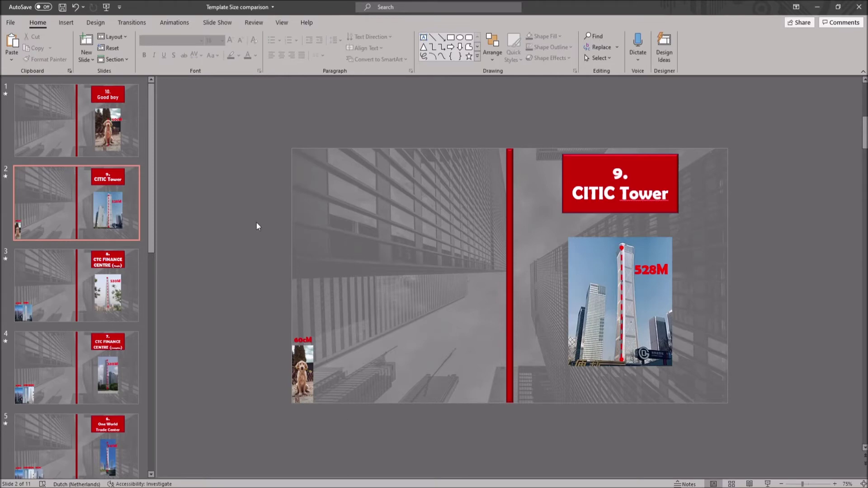
Step: Review the slide's animations in the Animation Pane with the dog picture selected, then close it
left_click(303, 374)
left_click(175, 22)
left_click(696, 37)
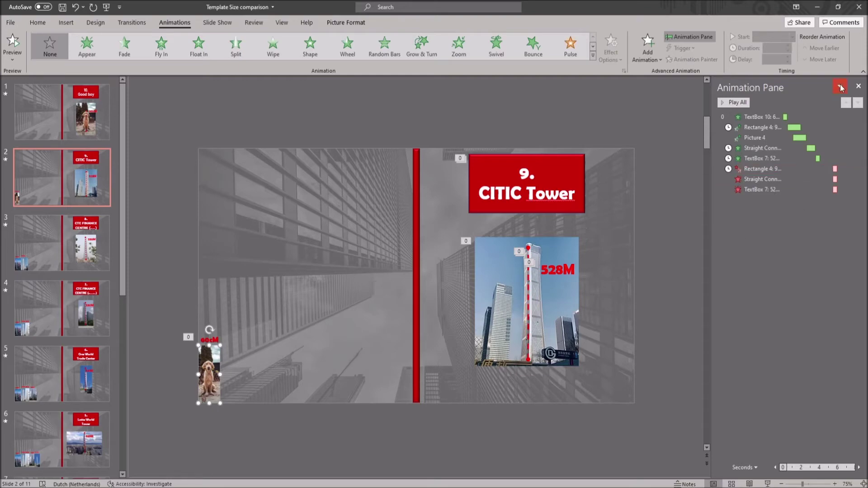
left_click(859, 86)
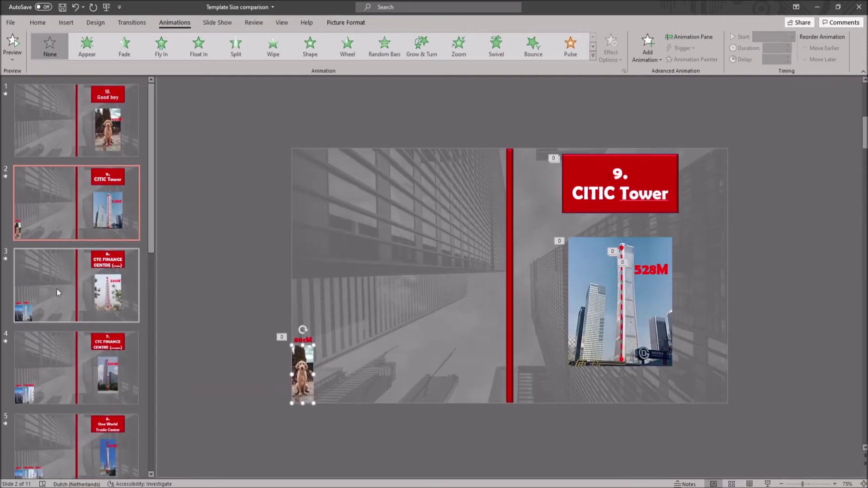
Step: Replace the first comparison picture on slides 3 through 7 with the dog photo
left_click(77, 285)
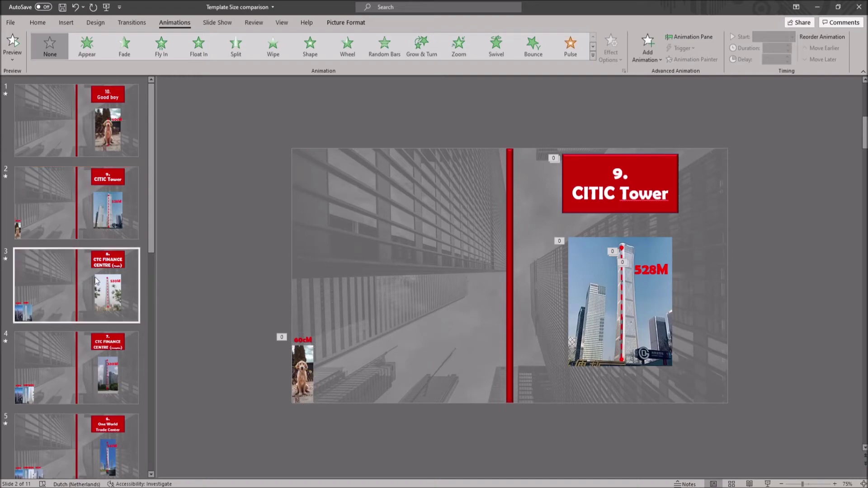
right_click(300, 366)
mouse_move(340, 228)
left_click(409, 285)
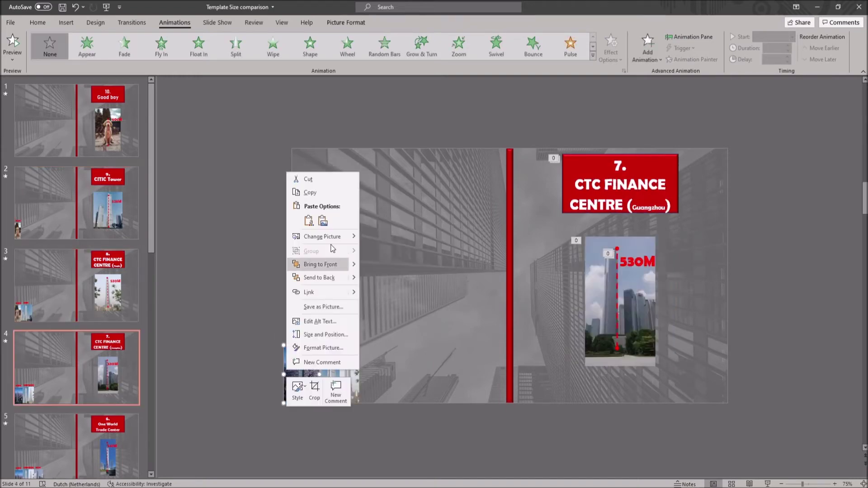
left_click(319, 278)
scroll(327, 359, "down", 1)
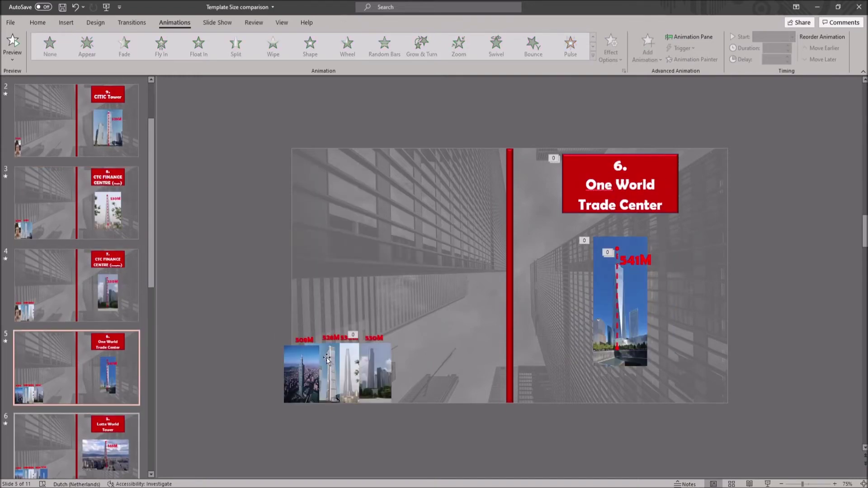
right_click(328, 360)
left_click(411, 285)
scroll(290, 368, "down", 1)
right_click(300, 368)
mouse_move(339, 231)
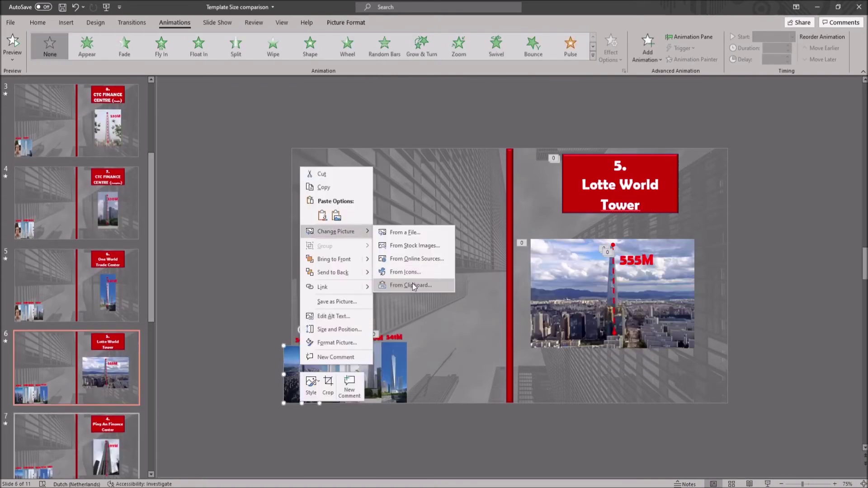
left_click(411, 285)
scroll(249, 372, "down", 1)
right_click(296, 369)
left_click(409, 285)
Step: Replace the first comparison picture on slides 8 through 11 with the dog photo
scroll(290, 369, "down", 1)
right_click(298, 367)
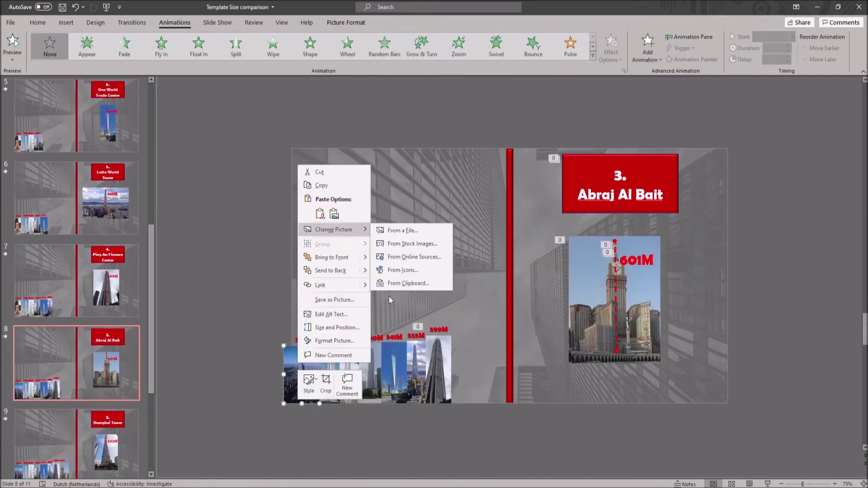
left_click(409, 284)
scroll(248, 374, "down", 1)
right_click(298, 369)
left_click(409, 283)
scroll(298, 384, "down", 1)
right_click(306, 388)
mouse_move(340, 248)
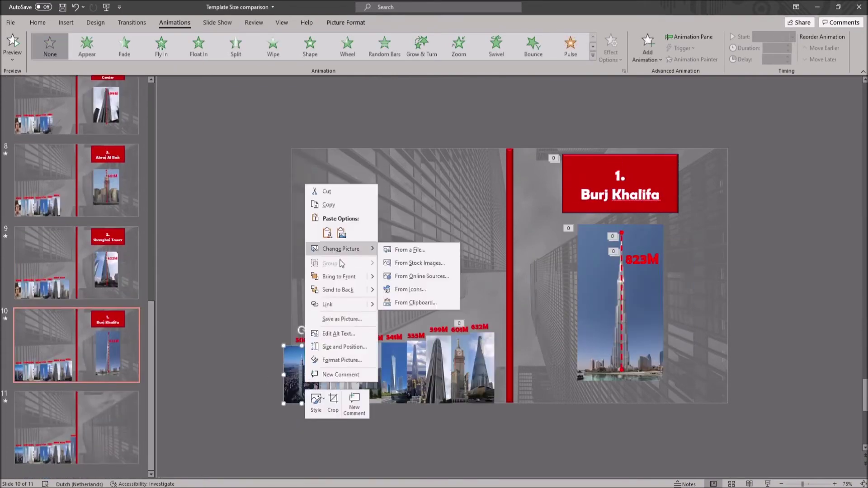
left_click(416, 303)
scroll(299, 384, "down", 1)
right_click(292, 385)
left_click(416, 302)
Step: Paste the copied 60cM label onto slides 2 through 8
scroll(80, 274, "up", 10)
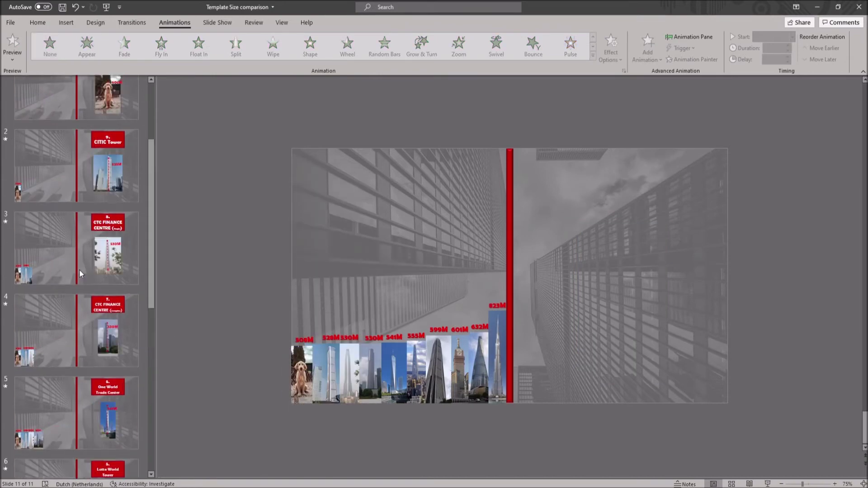
left_click(80, 203)
key("ctrl+v")
left_click(59, 290)
key("ctrl+v")
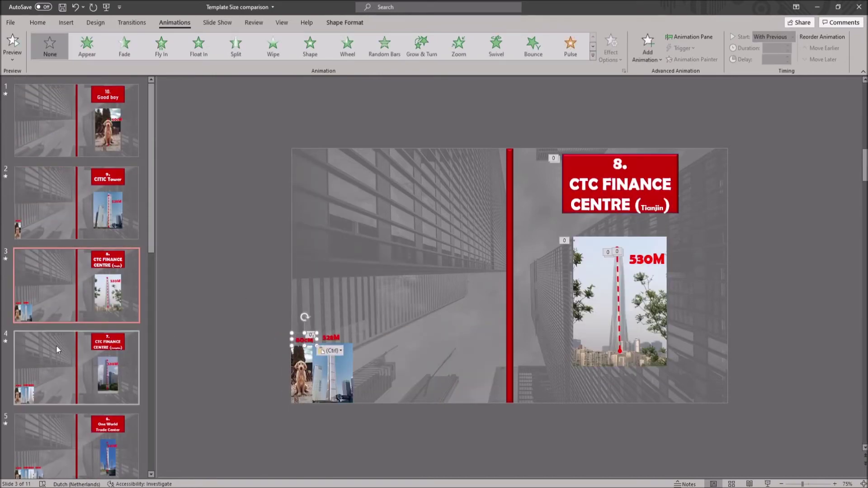
left_click(57, 349)
key("ctrl+v")
scroll(260, 350, "down", 1)
key("ctrl+v")
scroll(276, 349, "down", 1)
key("ctrl+v")
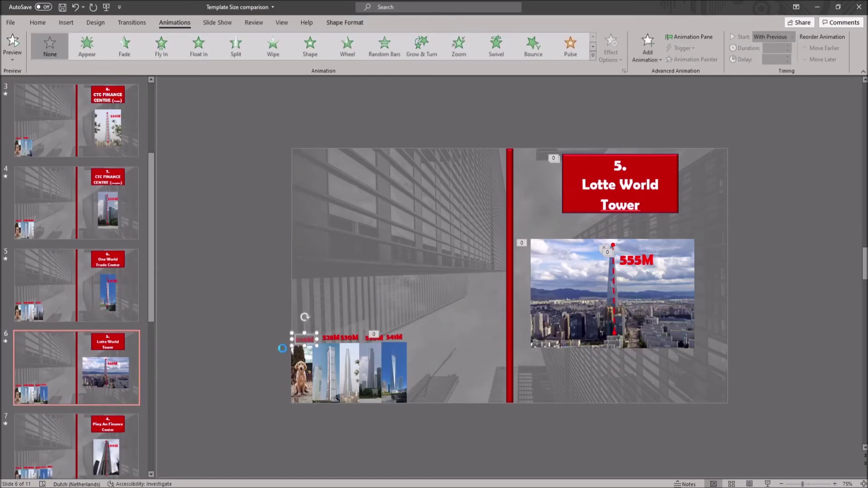
scroll(271, 349, "down", 1)
key("ctrl+v")
left_click(54, 386)
key("ctrl+v")
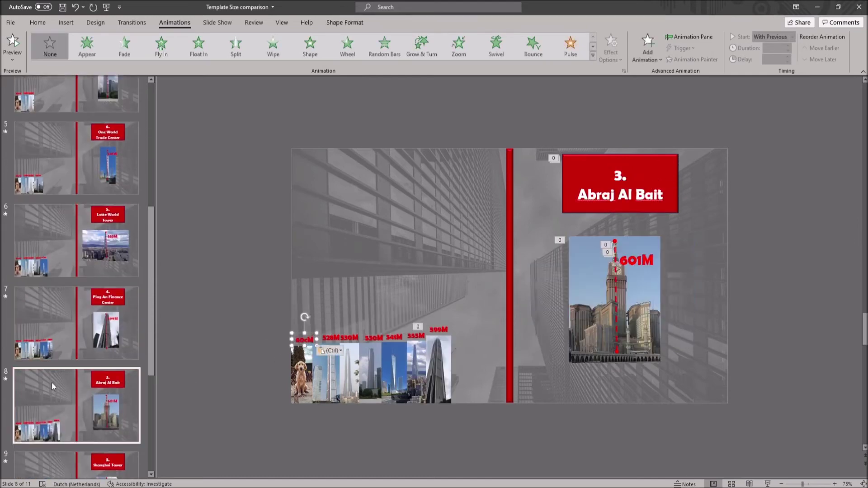
Step: Paste the tower picture strip onto slides 9, 10 and 11
left_click(54, 464)
key("ctrl+v")
left_click(59, 448)
key("ctrl+v")
left_click(111, 426)
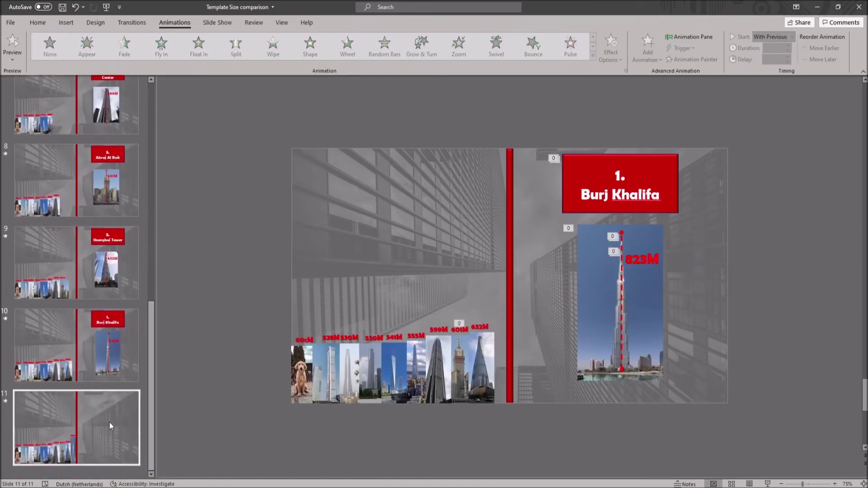
key("ctrl+v")
Step: Return to the Burj Khalifa slide and paste a copy of it in as slide 11
key("Page_Up")
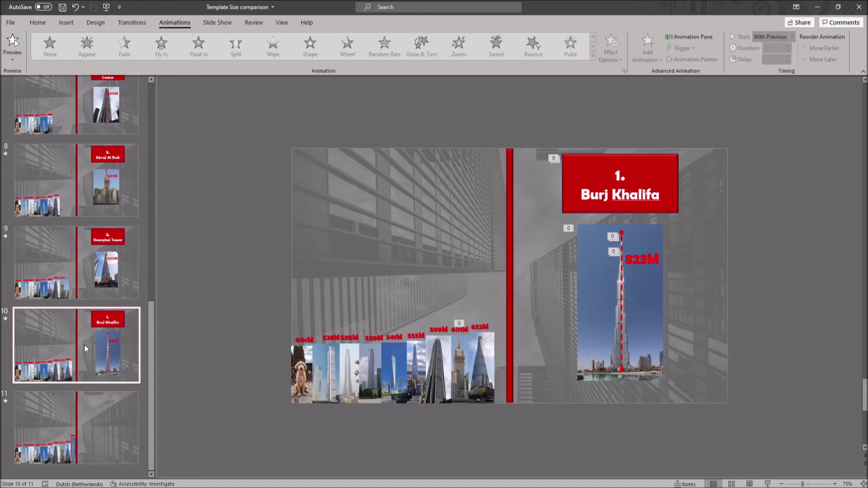
key("ctrl+v")
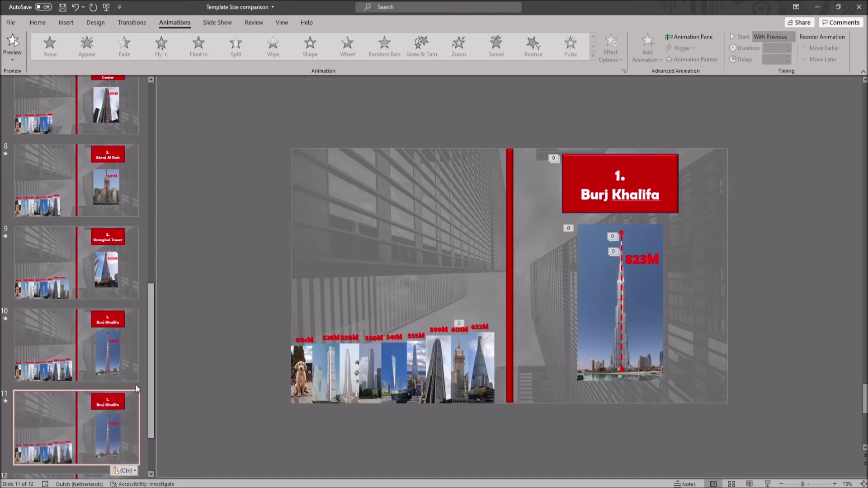
Step: Select the tower pictures and the building photo on slide 11, then return to slide 1
left_click_drag(507, 432, 271, 330)
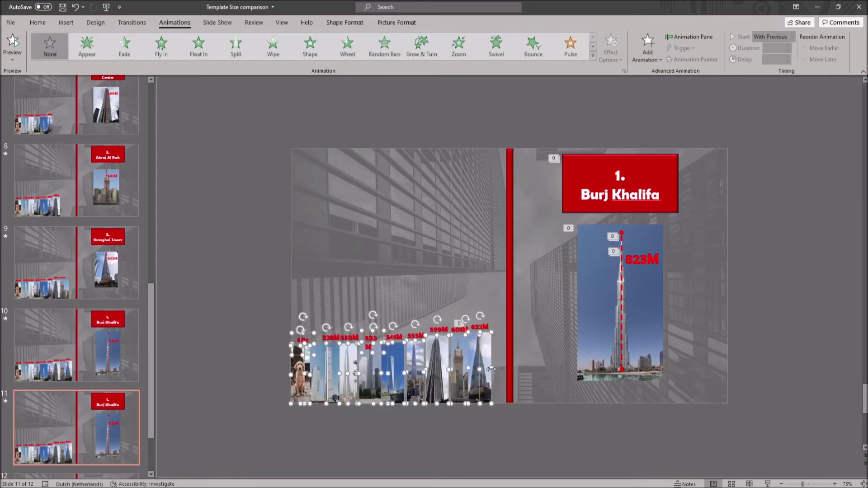
left_click(461, 382)
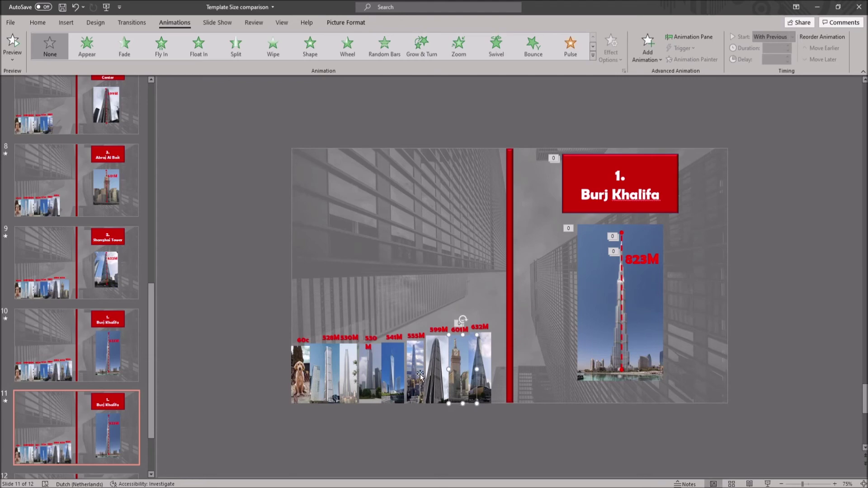
key("ctrl+Home")
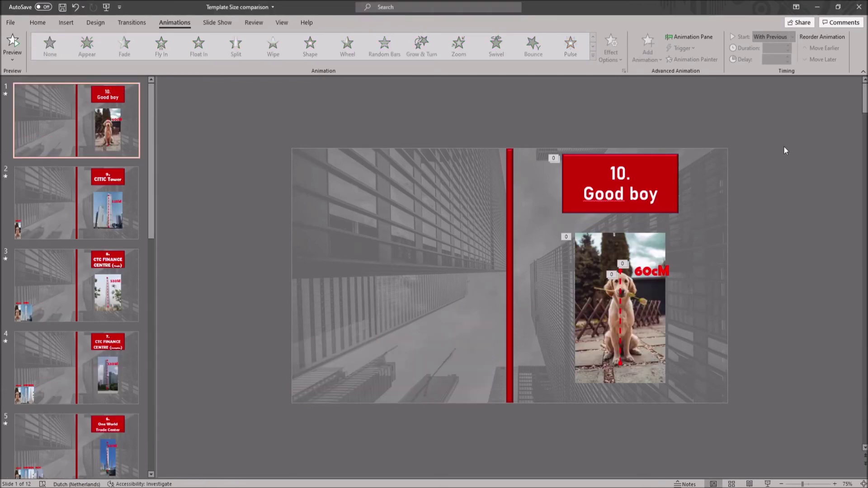
Step: Check the background photo's context options, then dismiss them without changes
right_click(411, 252)
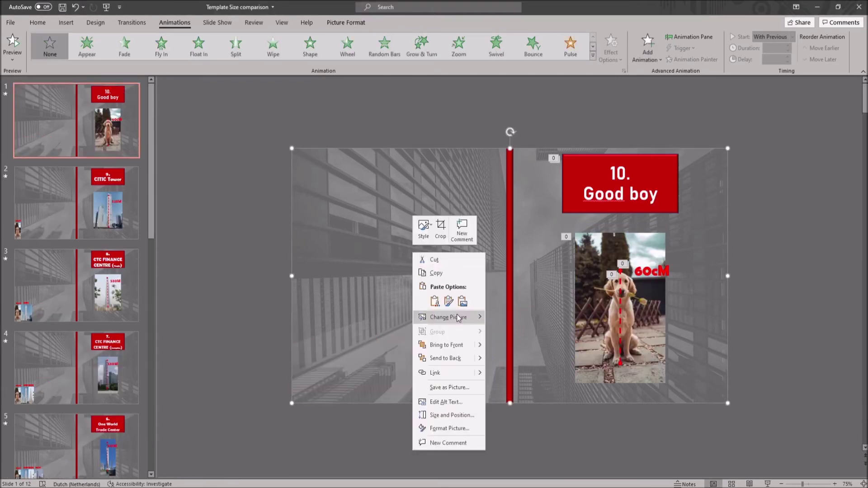
mouse_move(459, 318)
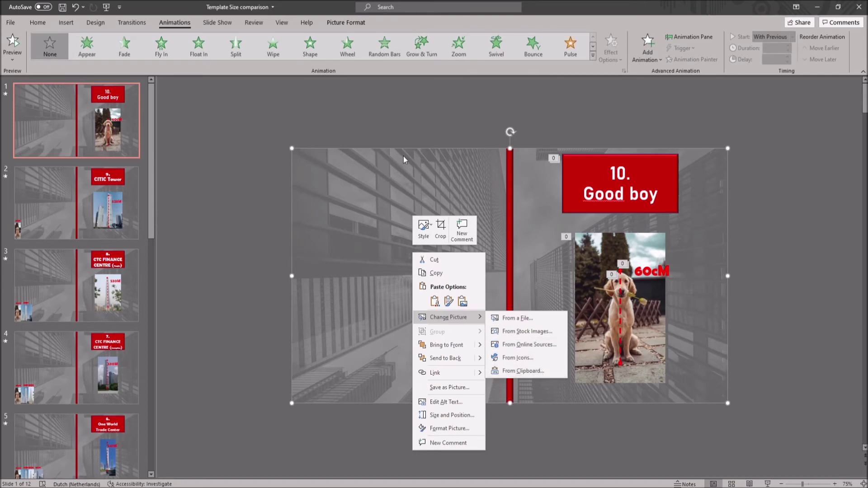
key("Escape")
key("Escape")
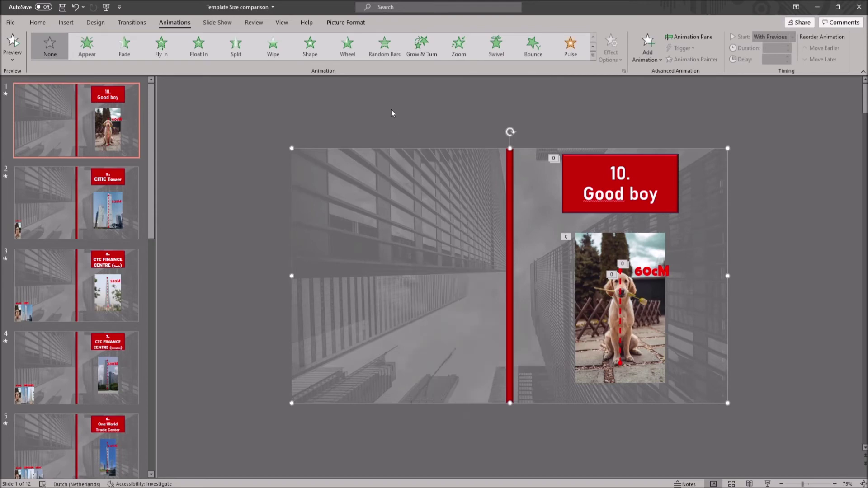
Step: Apply a dark slate-blue solid background fill to all slides via Format Background
left_click(95, 22)
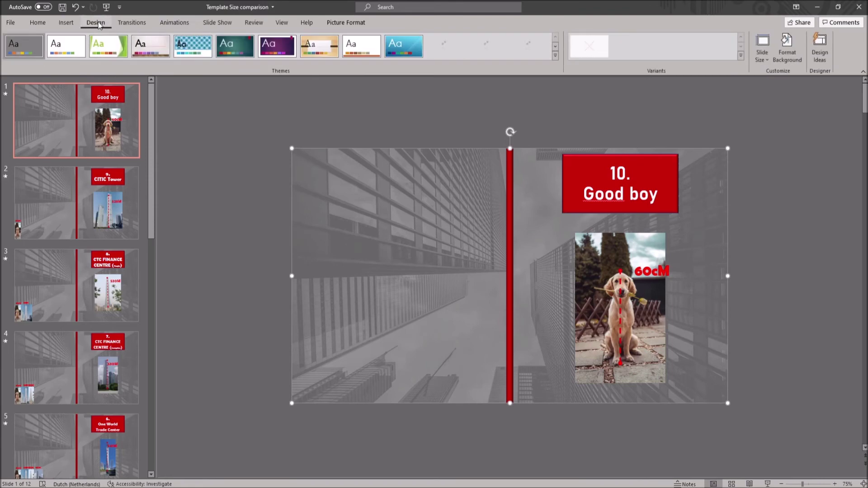
left_click(791, 56)
left_click(845, 200)
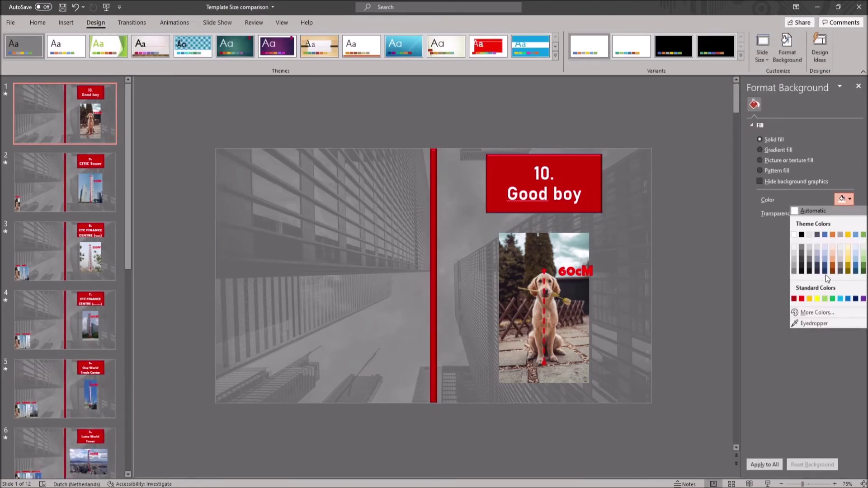
left_click(826, 261)
left_click(845, 200)
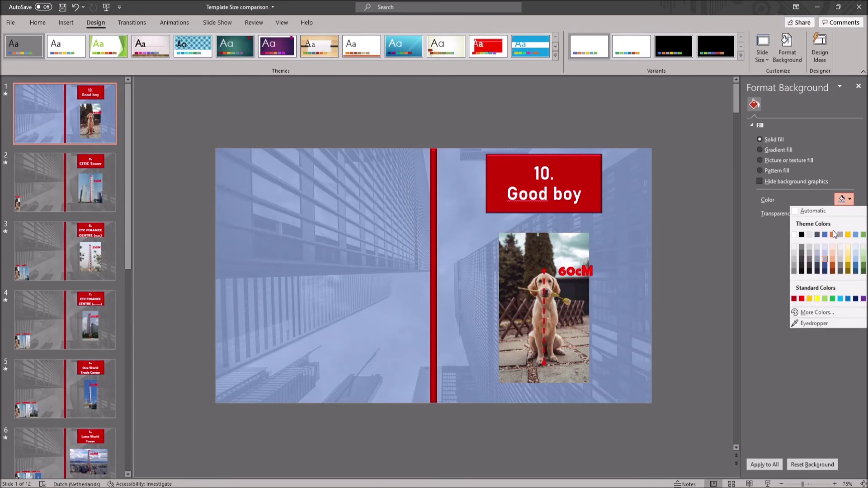
left_click(818, 266)
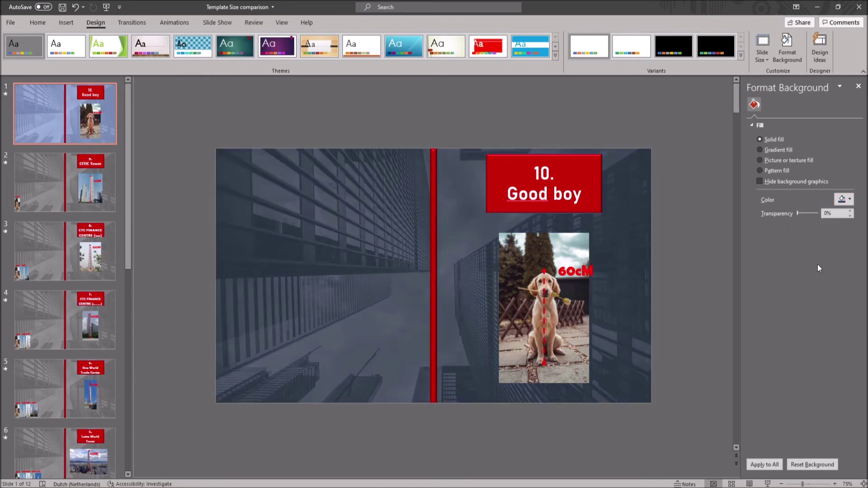
left_click(766, 465)
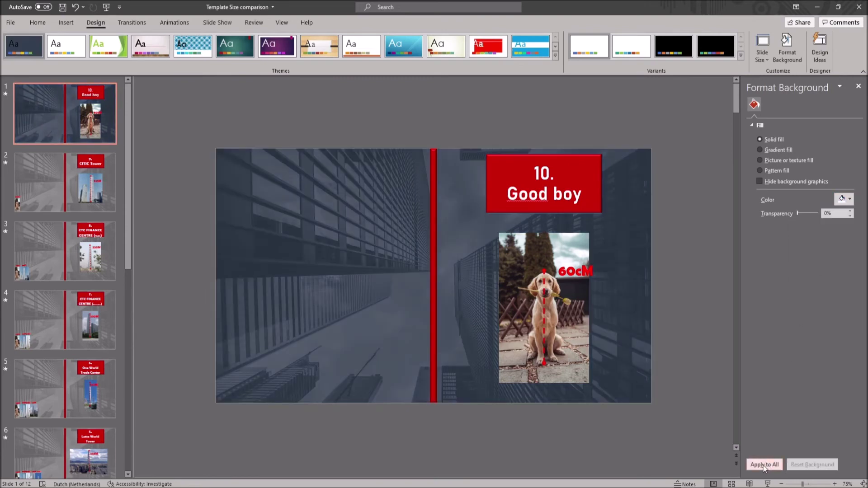
left_click(859, 86)
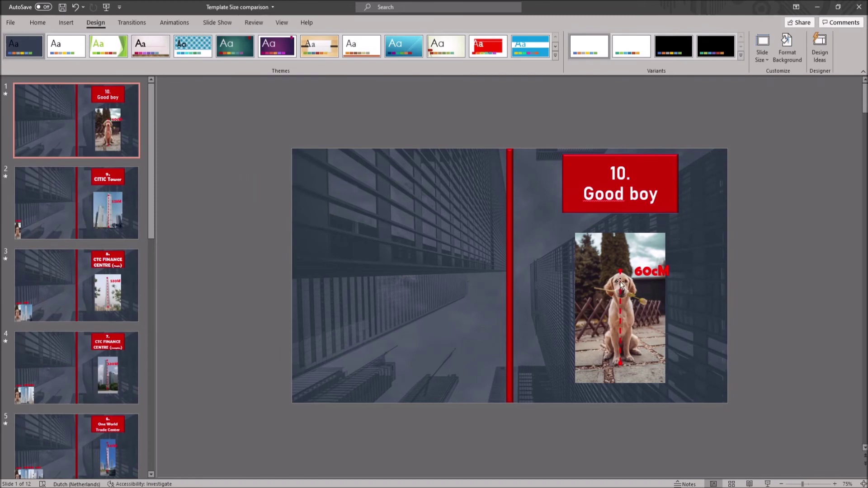
Step: Change the dashed red measuring line's outline colour to blue
left_click(618, 273)
left_click(620, 271)
left_click(345, 22)
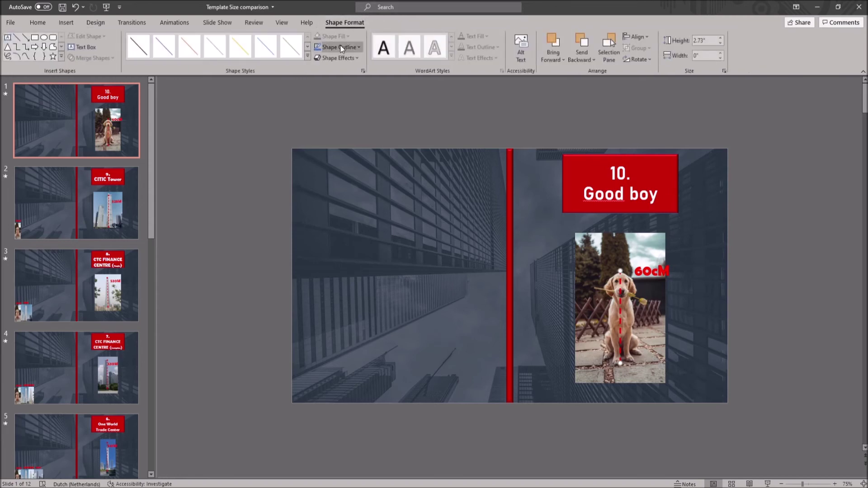
left_click(341, 48)
left_click(367, 135)
Step: Fill the Good boy title box and the vertical divider with blue
left_click(631, 174)
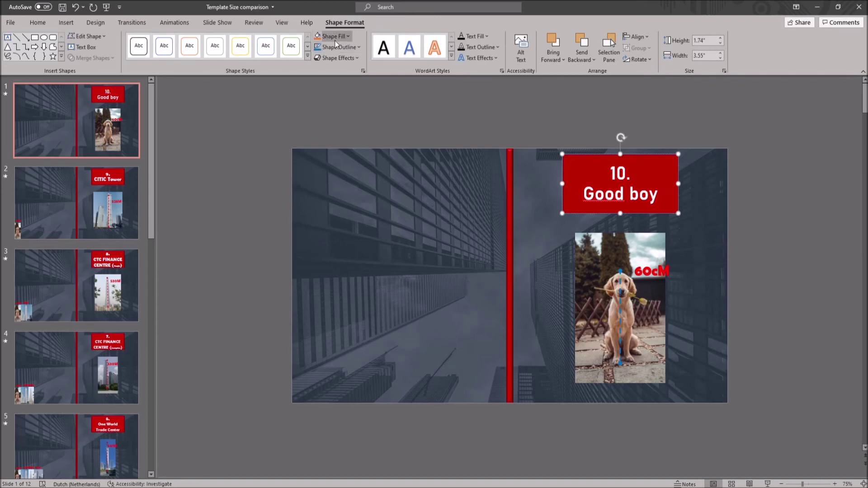
left_click(347, 37)
left_click(370, 124)
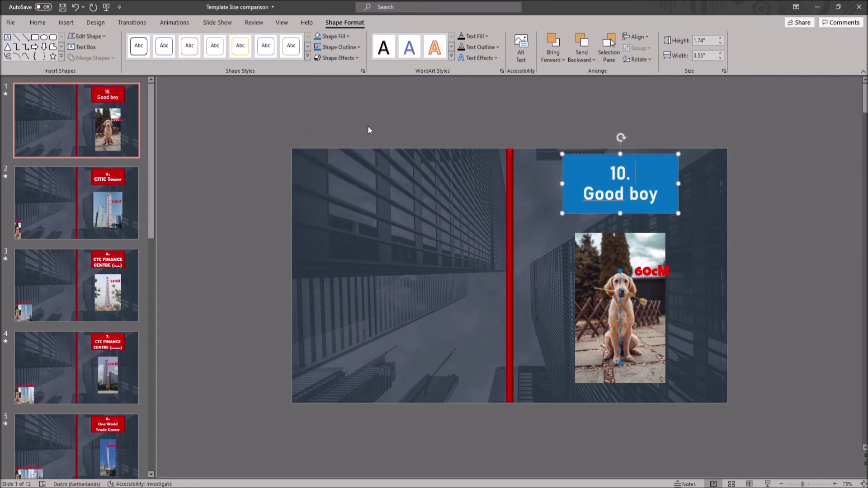
left_click(510, 189)
left_click(317, 36)
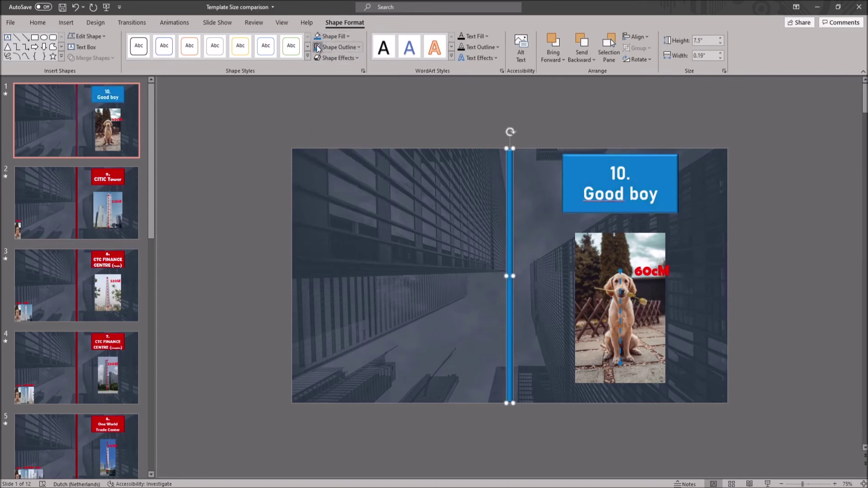
left_click(387, 82)
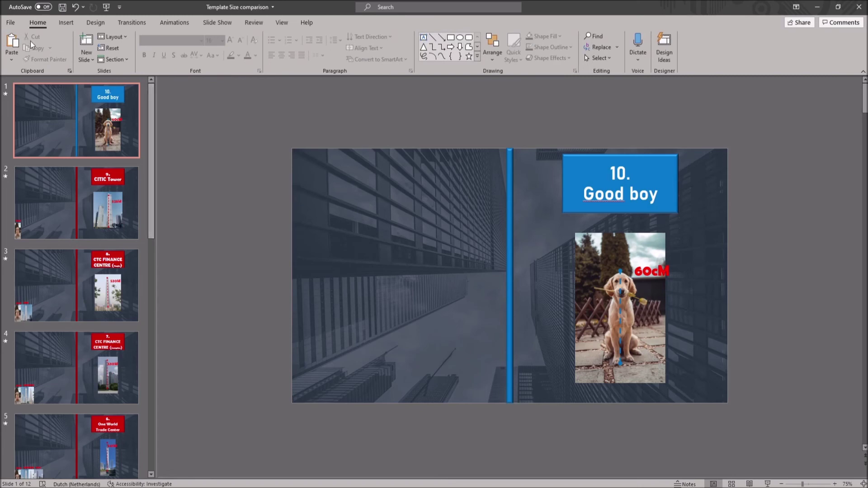
Step: Set up Create a Video export at Ultra HD (4K) using recorded timings and narrations
left_click(10, 23)
left_click(25, 66)
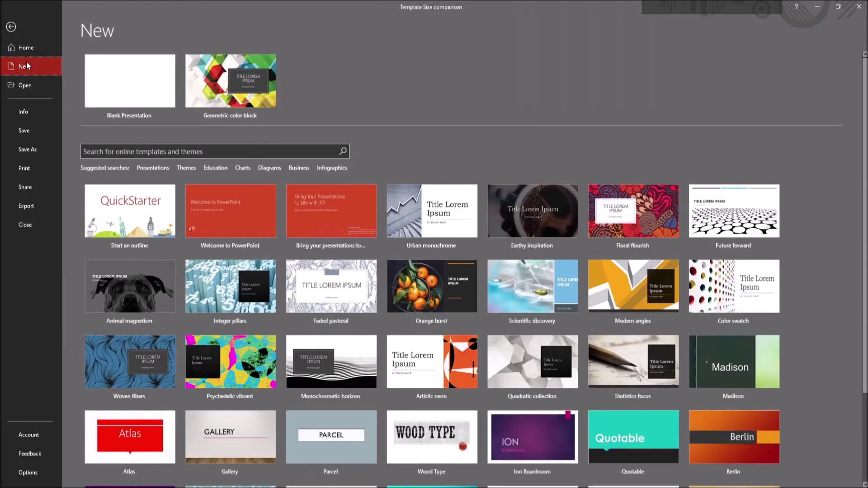
left_click(32, 207)
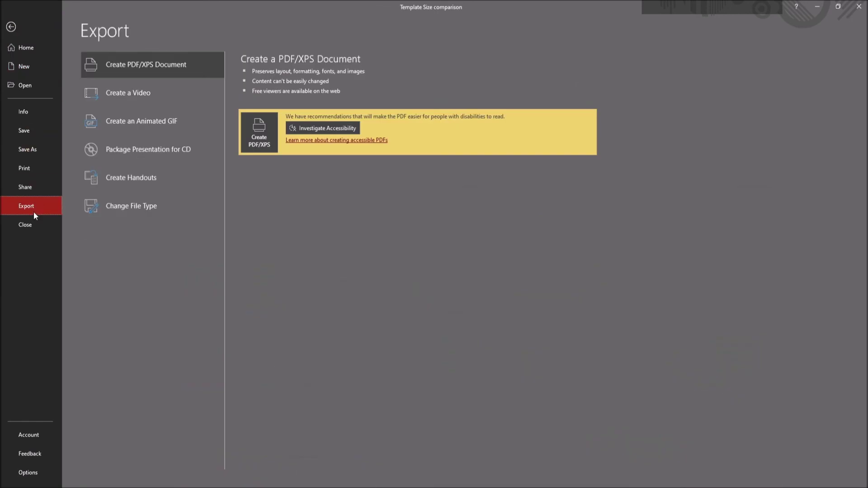
left_click(148, 98)
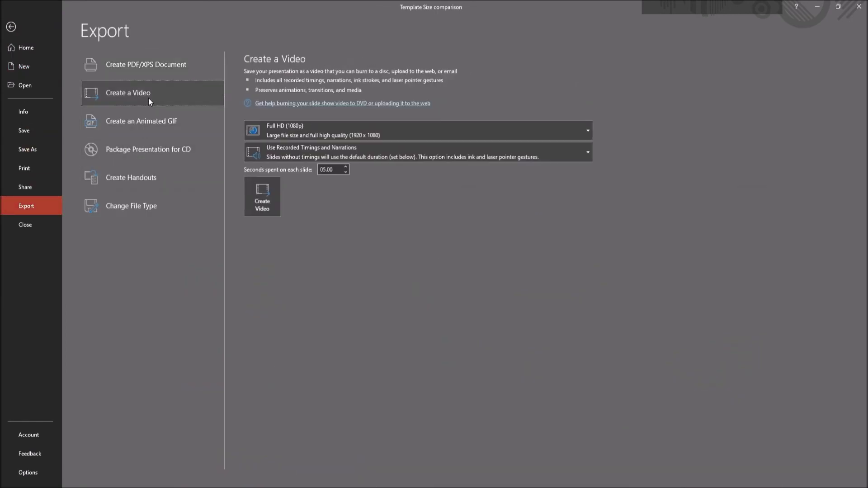
left_click(291, 127)
left_click(289, 150)
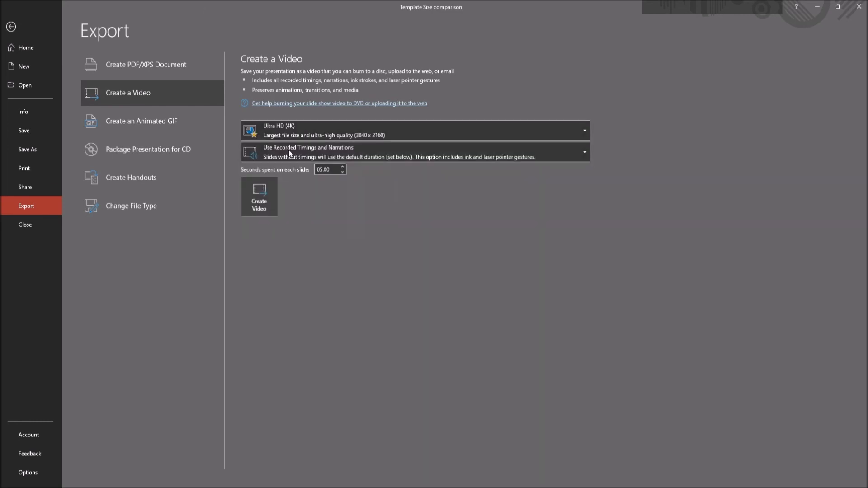
left_click(288, 150)
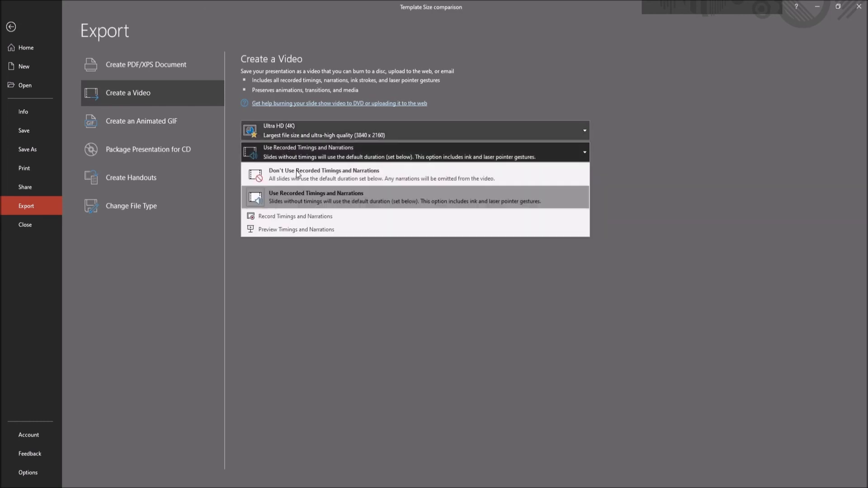
left_click(296, 195)
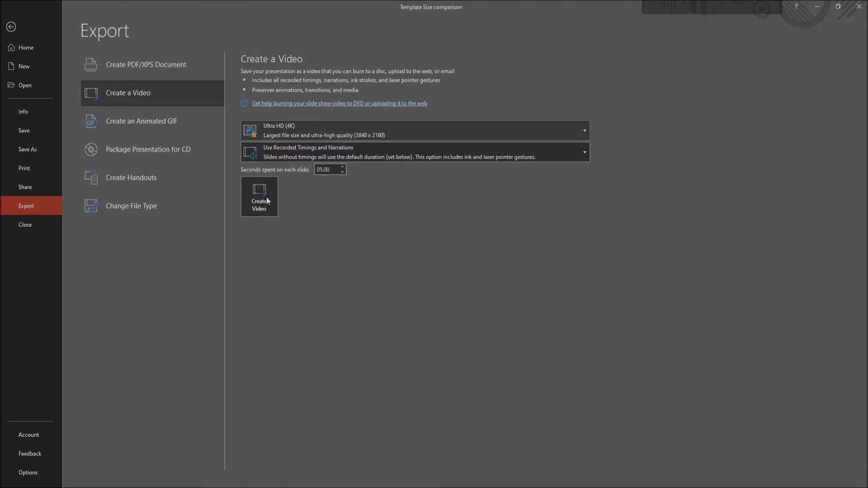